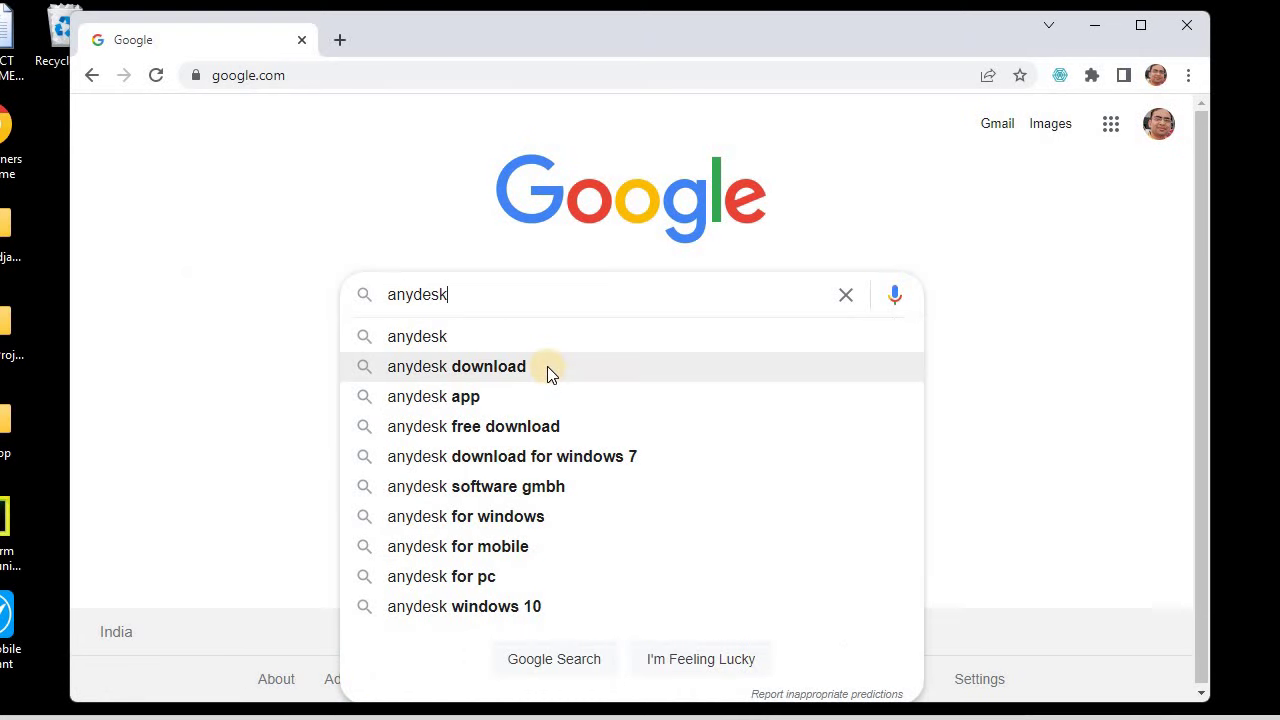
# Search Google for 'anydesk download' using the search suggestion.
pyautogui.click(547, 369)
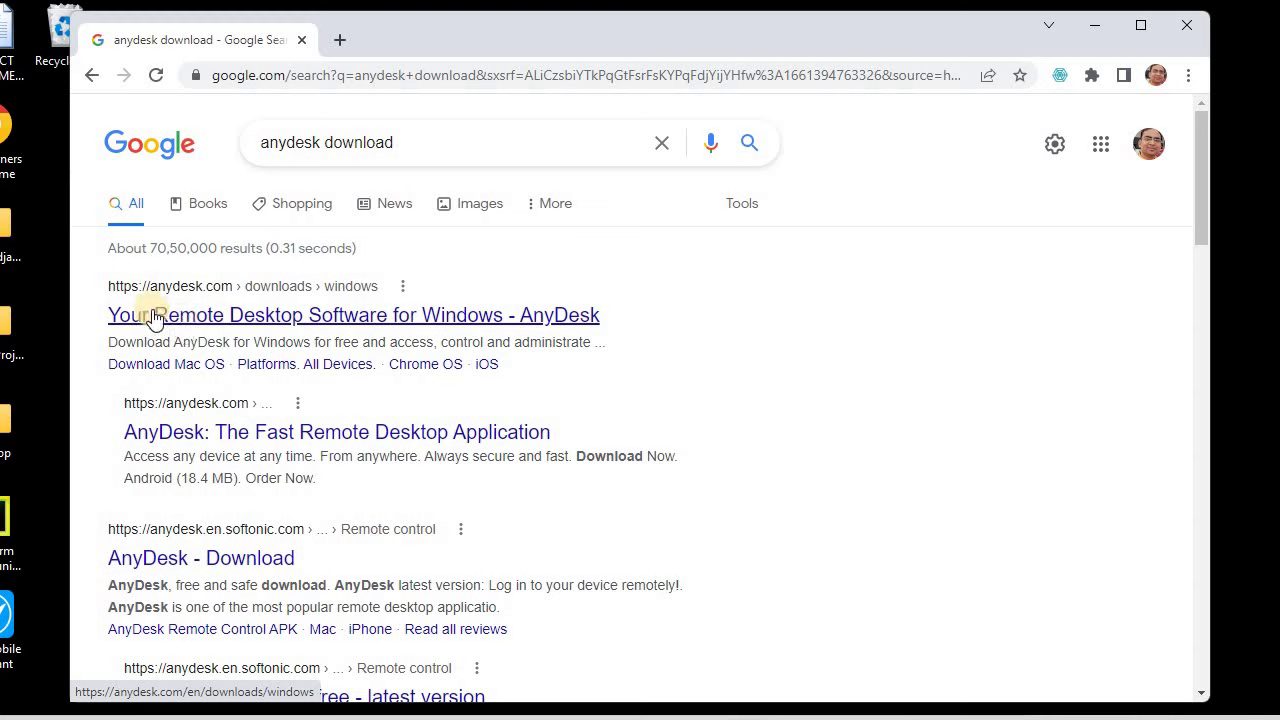
# Download the AnyDesk Windows installer from the AnyDesk site and run AnyDesk (1).exe.
pyautogui.click(322, 318)
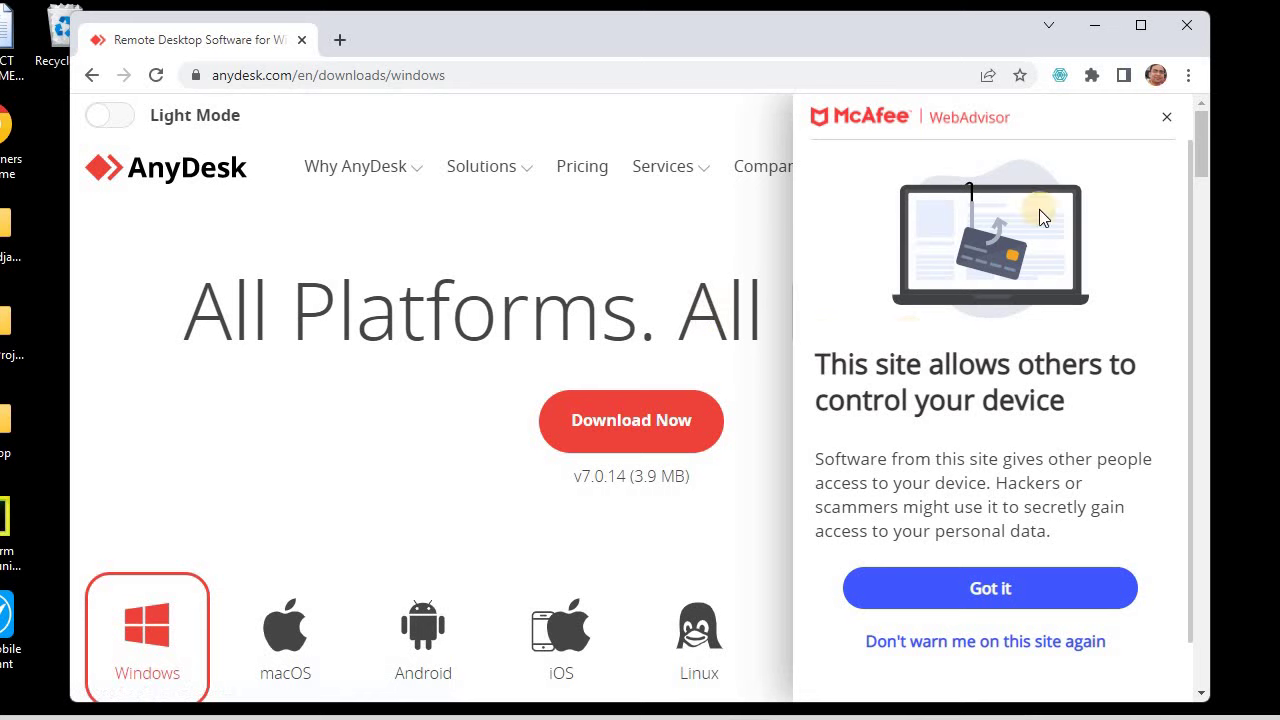
pyautogui.click(1166, 121)
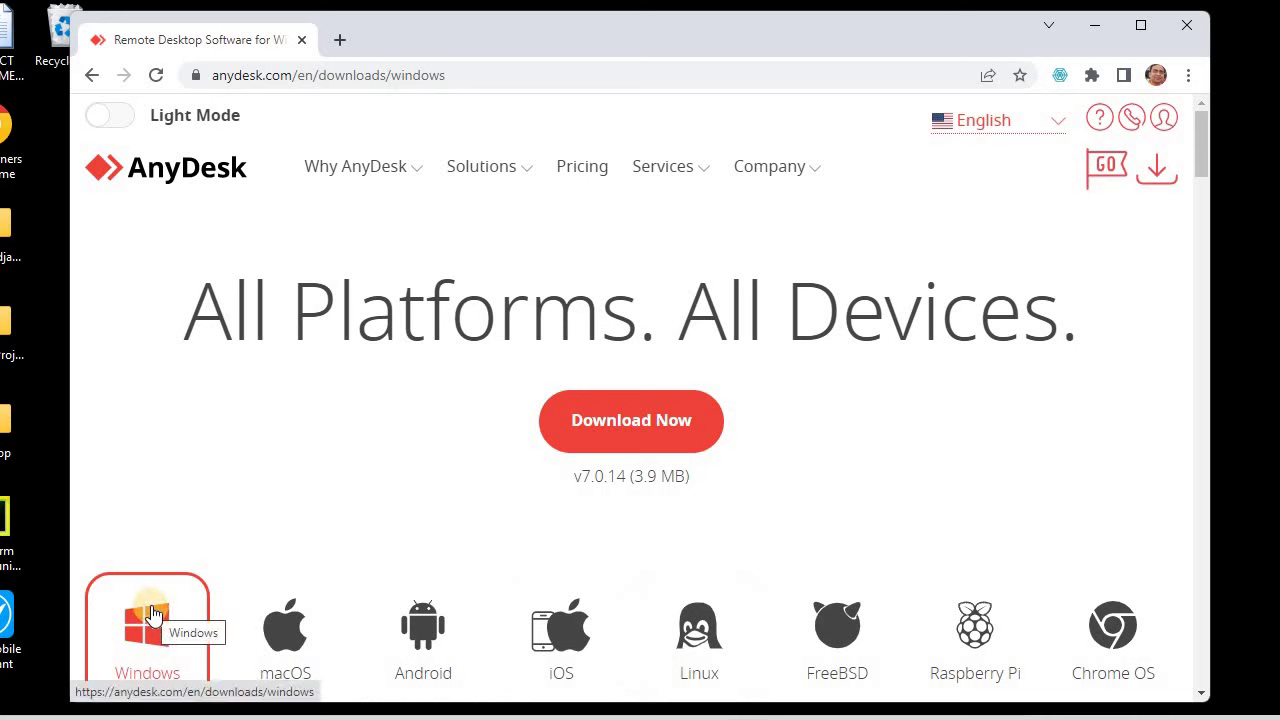
pyautogui.click(627, 430)
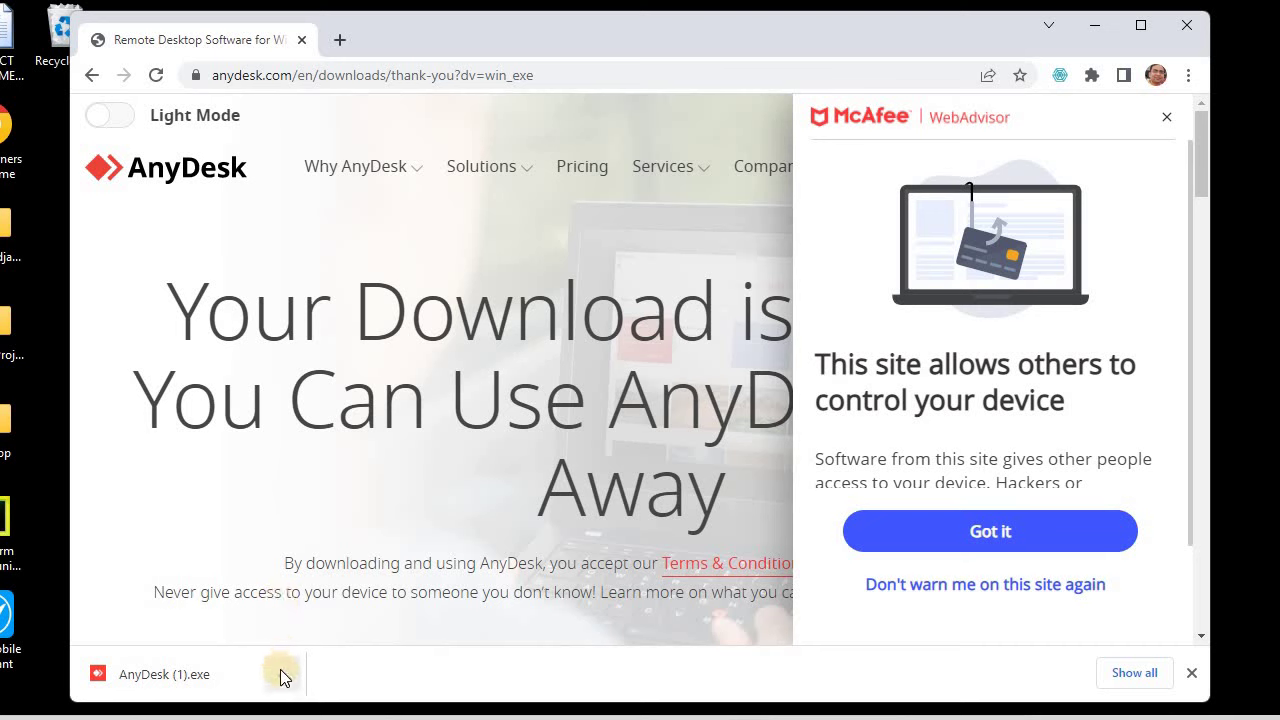
pyautogui.click(160, 674)
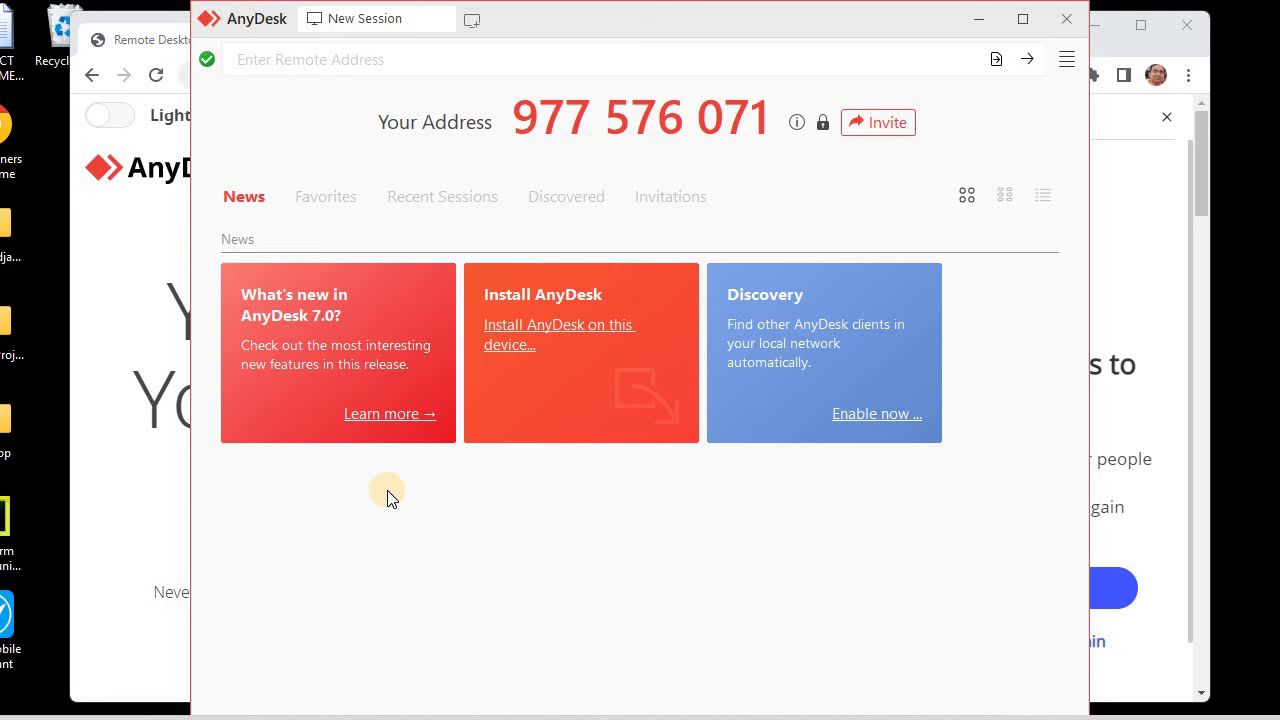
# Open AnyDesk's Installation page with the 'Install AnyDesk on this device' link.
pyautogui.click(553, 327)
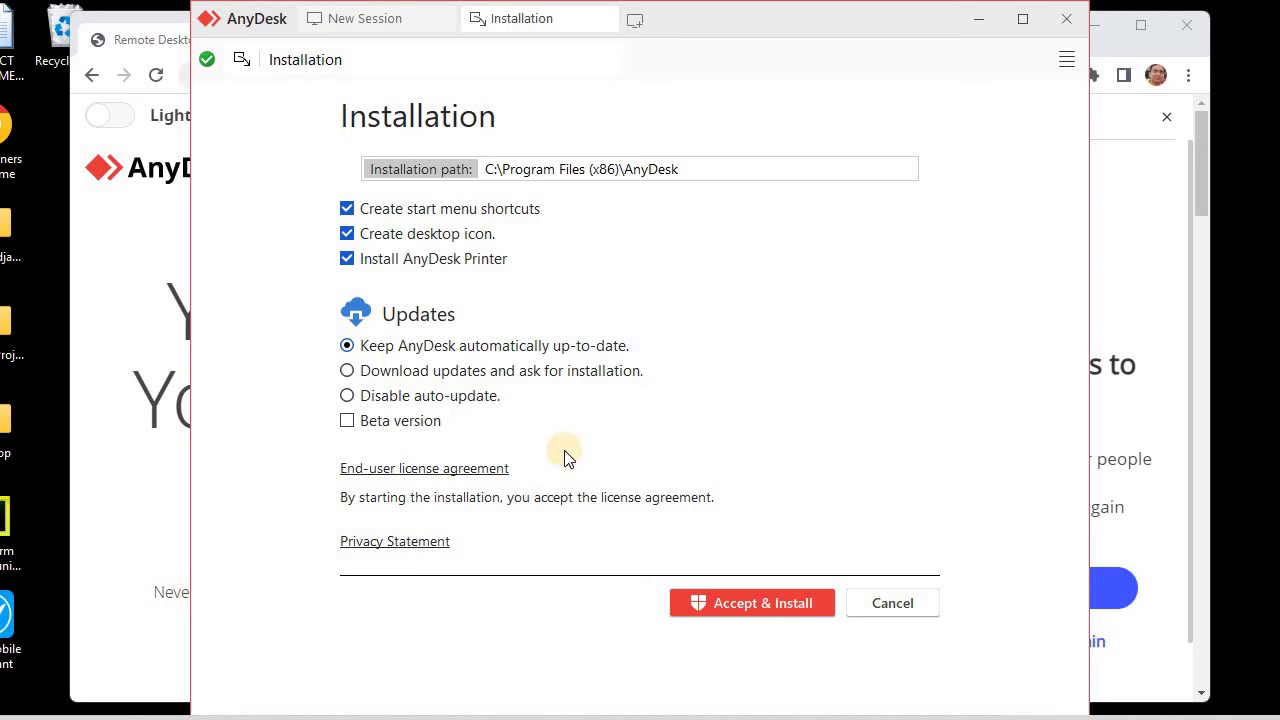
# Install AnyDesk with default options, close Chrome and the Welcome window, and show the Start menu.
pyautogui.click(714, 607)
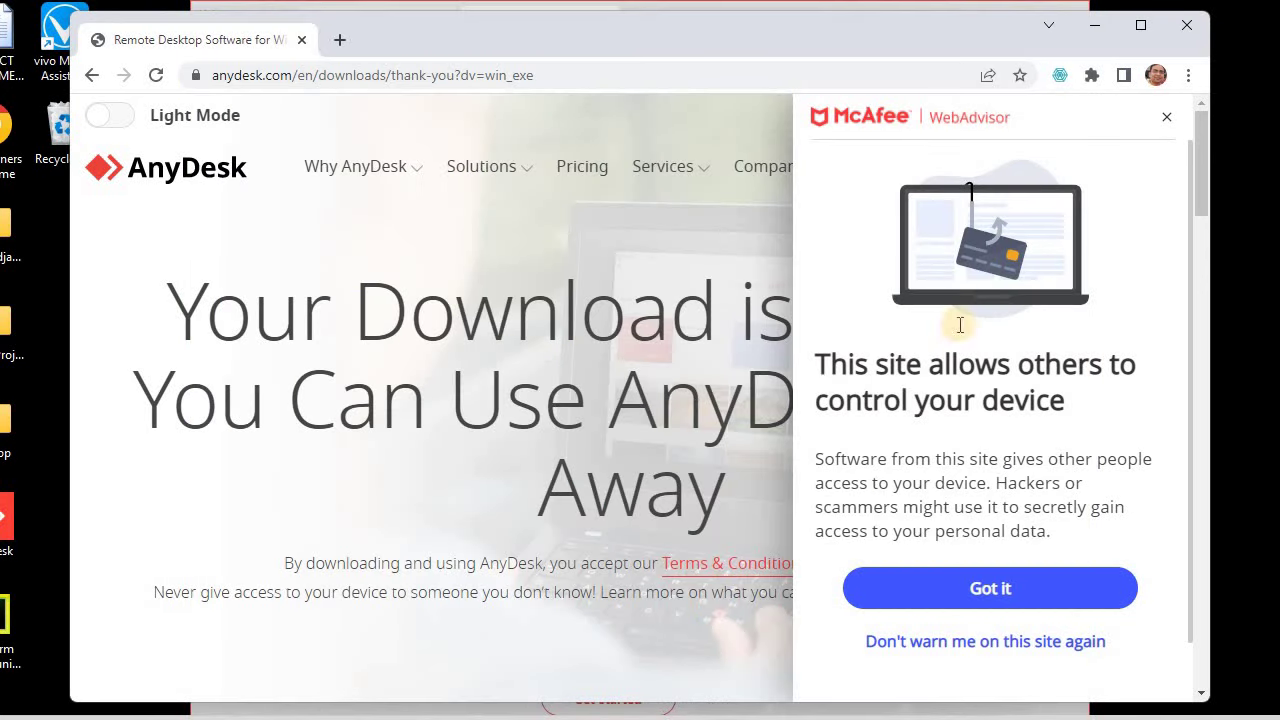
pyautogui.click(1194, 25)
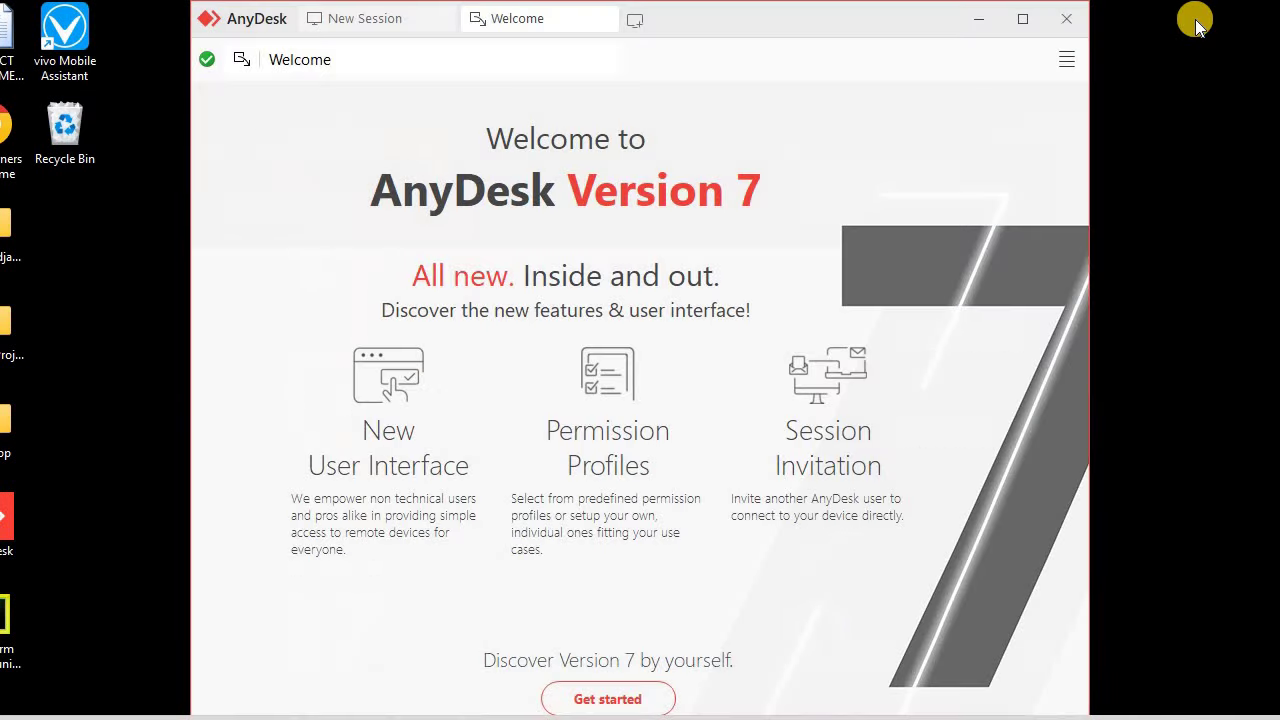
pyautogui.click(1060, 27)
pyautogui.press('super')
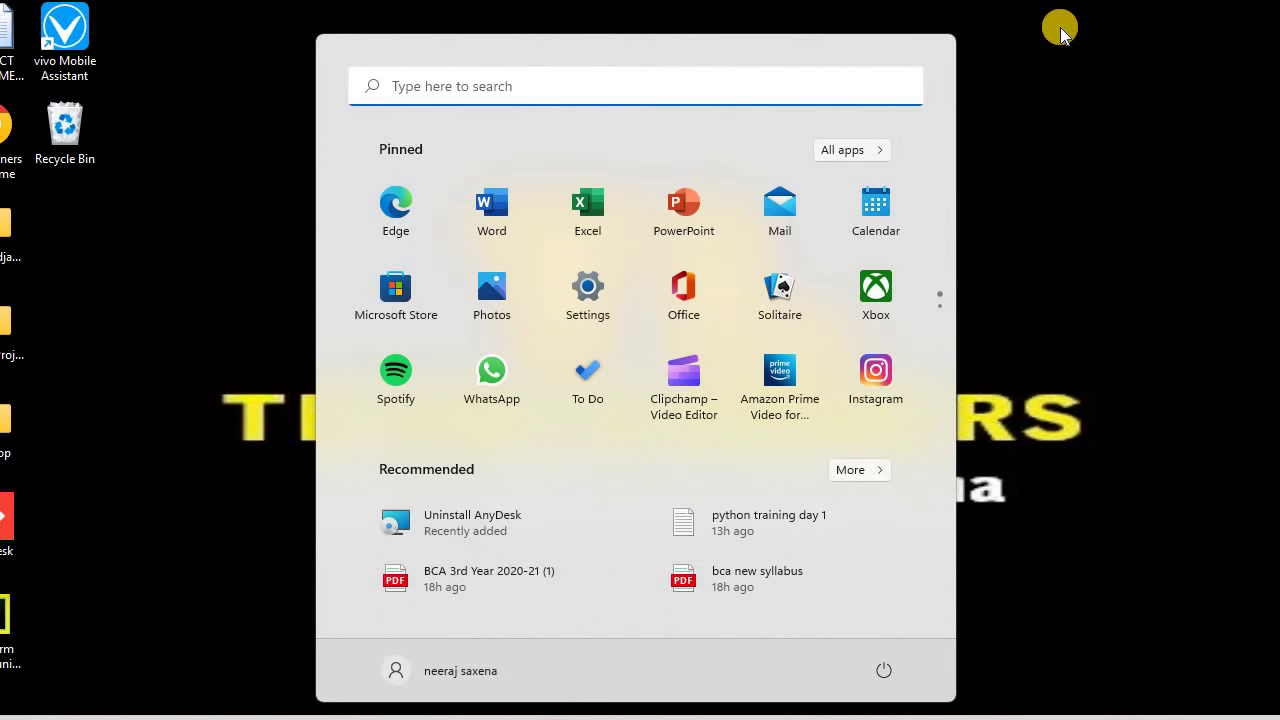
# Search the Start menu for 'any' and launch the AnyDesk best match.
pyautogui.write('any')
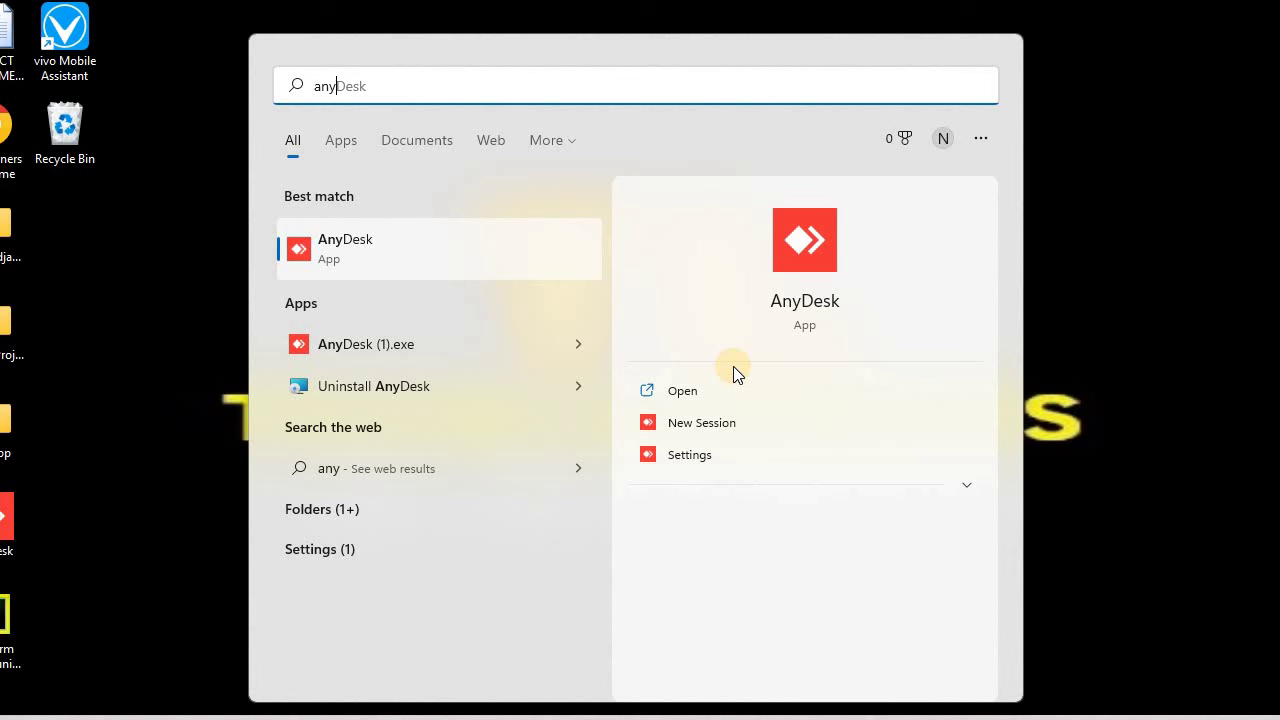
pyautogui.click(681, 392)
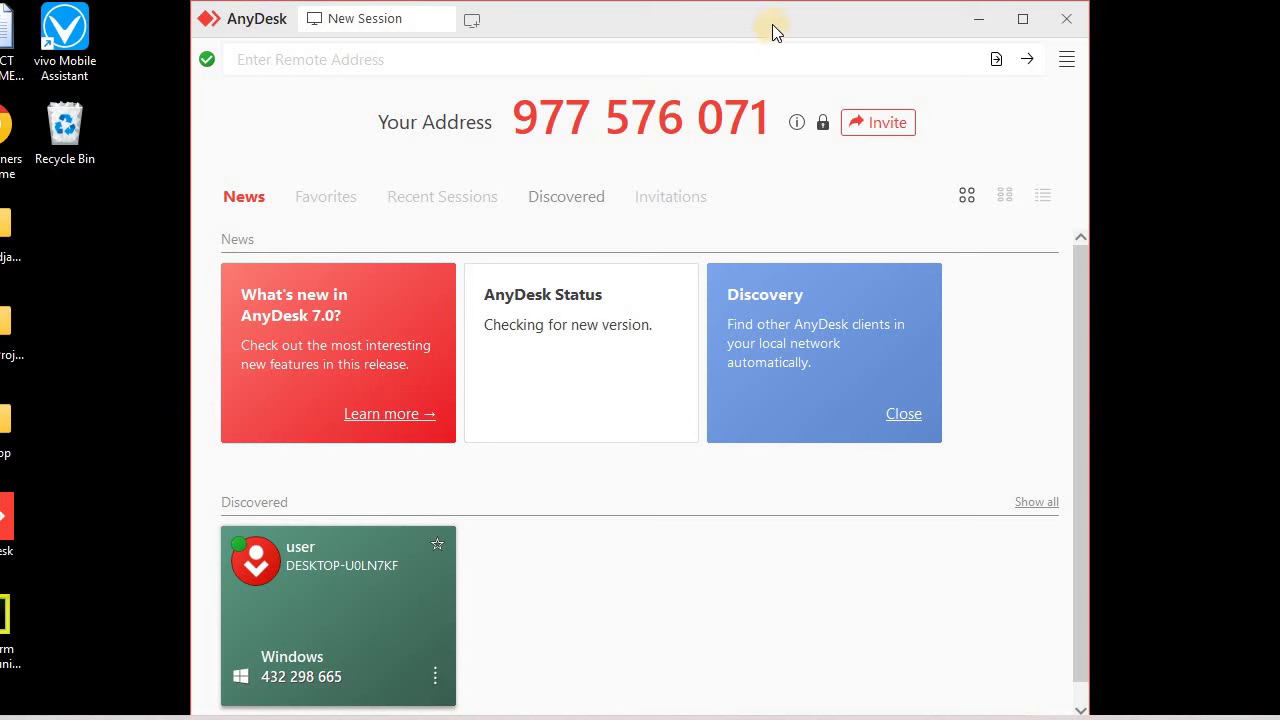
# Widen the AnyDesk window on both sides and focus the Enter Remote Address field.
pyautogui.moveTo(1088, 98); pyautogui.dragTo(1250, 86)
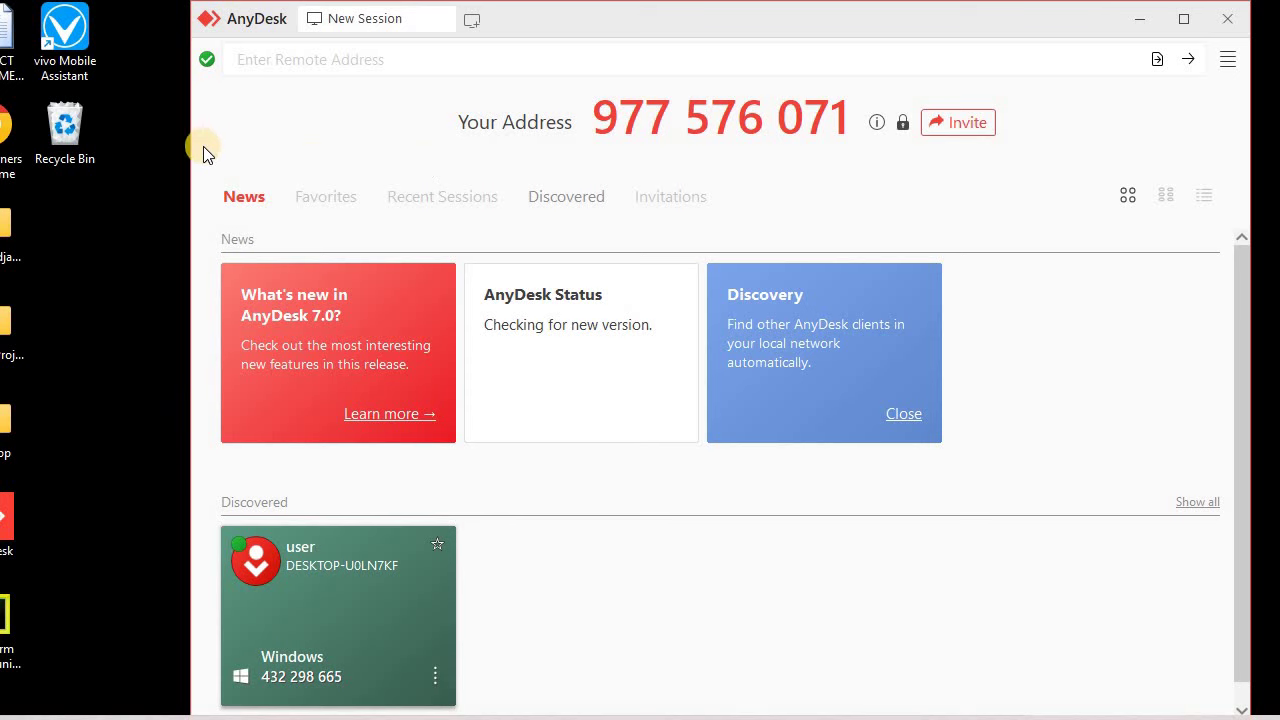
pyautogui.moveTo(190, 146); pyautogui.dragTo(43, 142)
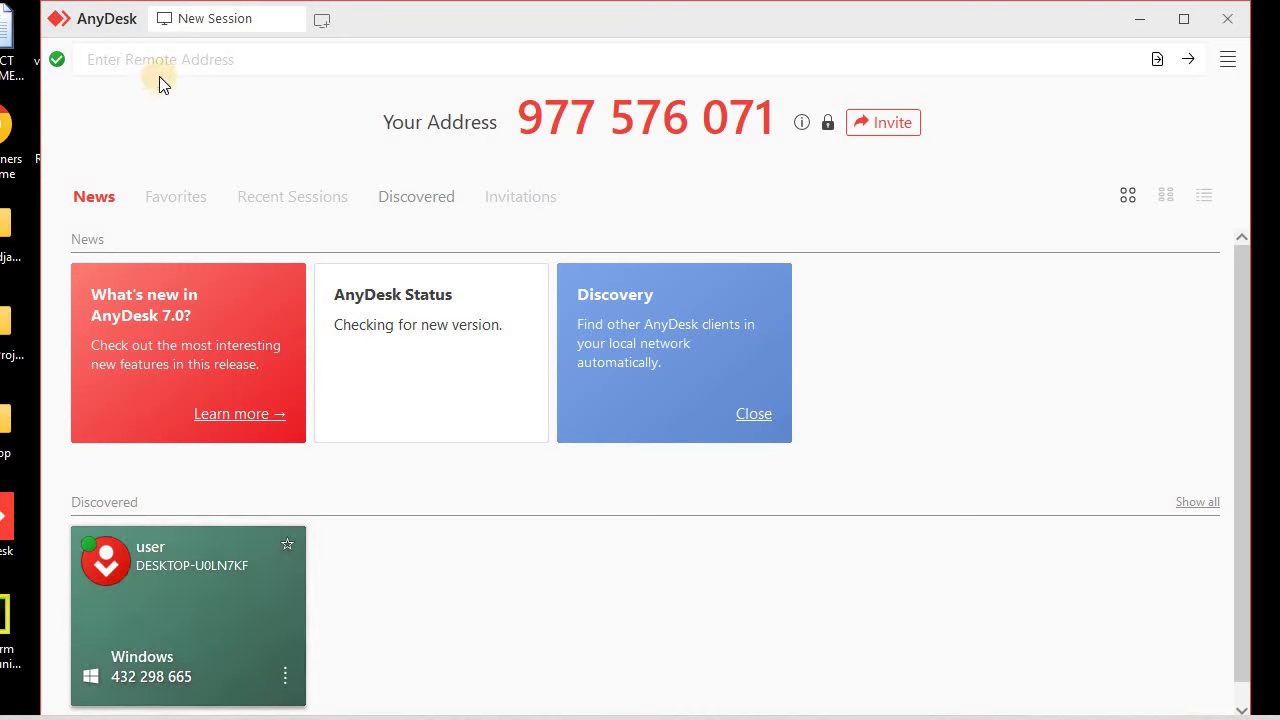
pyautogui.click(124, 60)
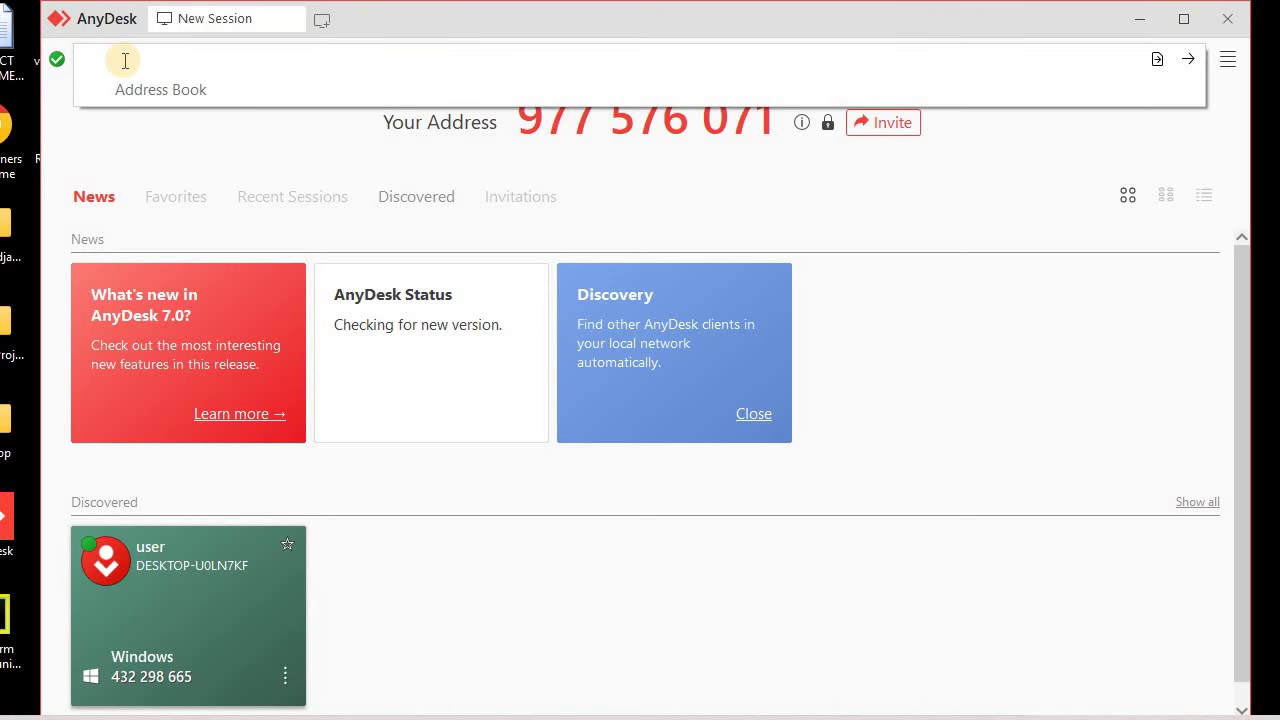
pyautogui.click(157, 132)
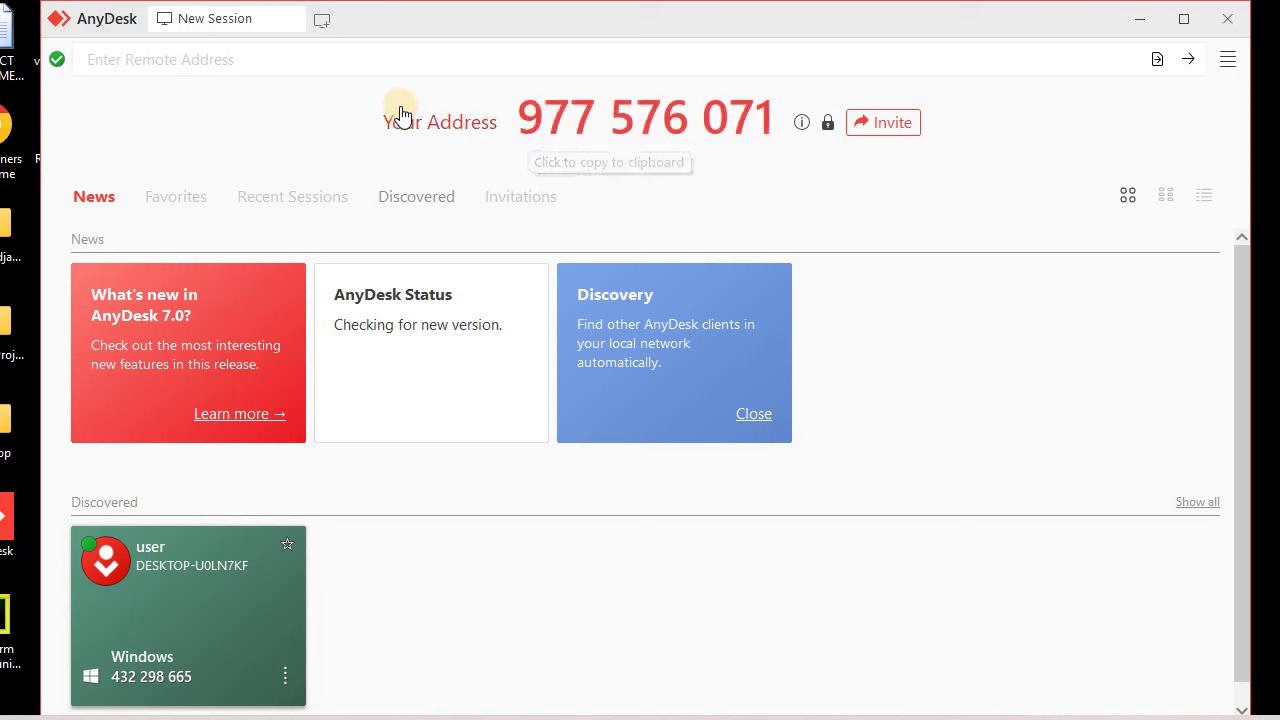
pyautogui.click(165, 61)
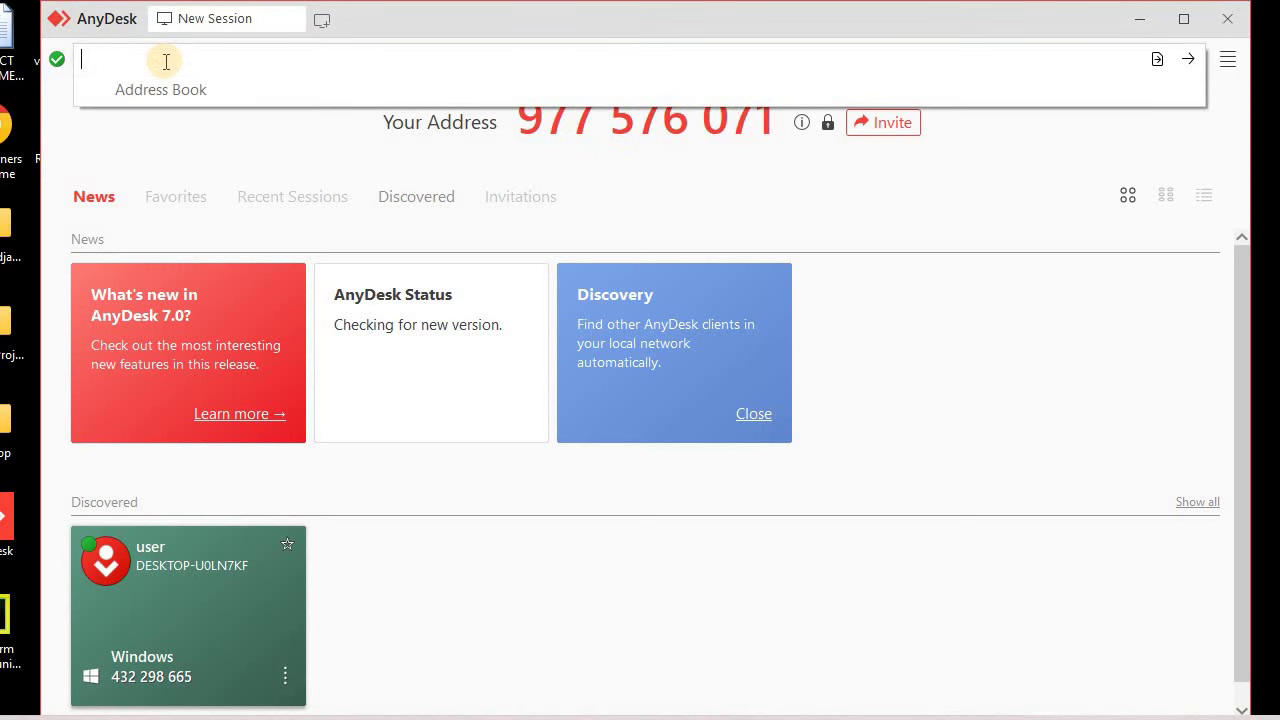
pyautogui.click(245, 143)
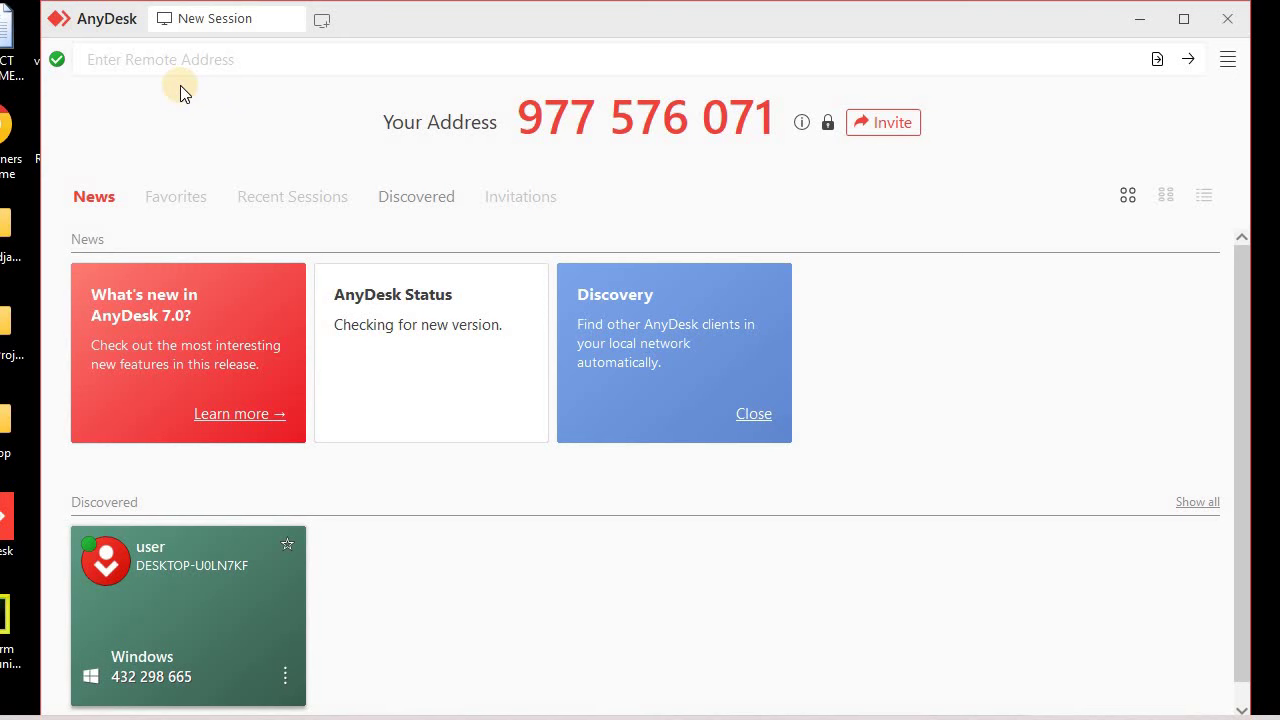
pyautogui.click(172, 59)
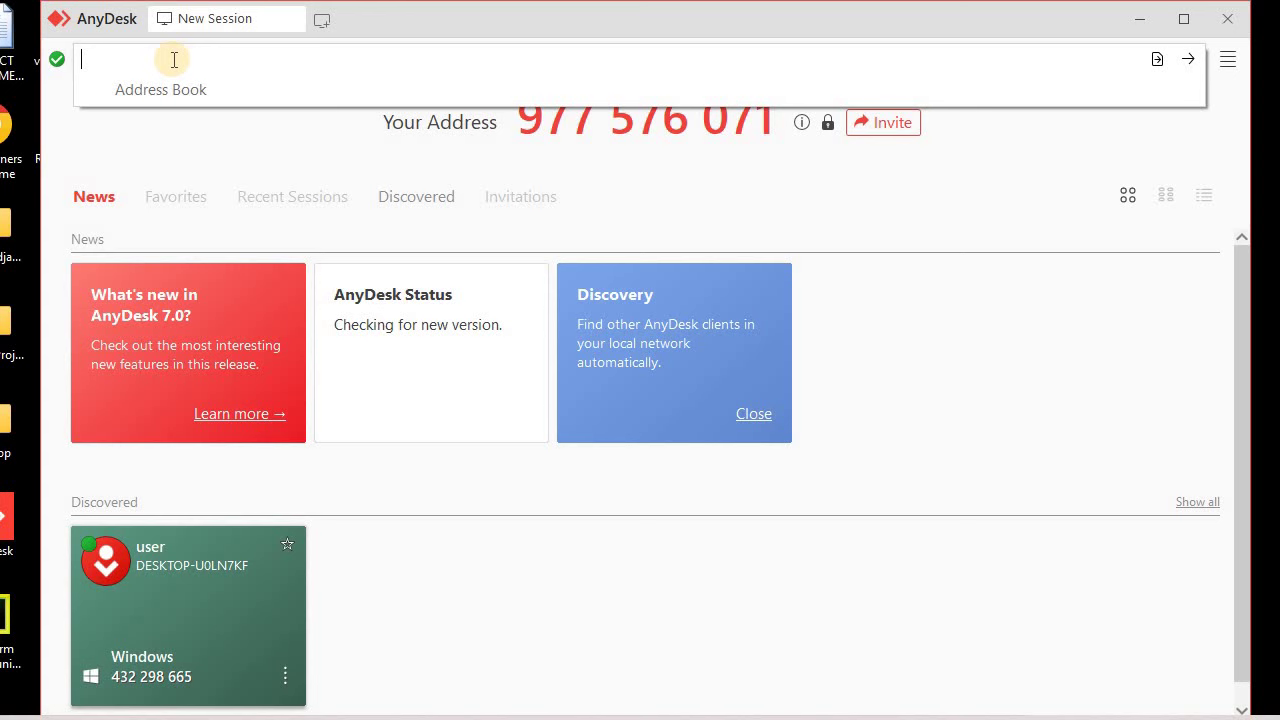
# Enter the remote PC's AnyDesk ID in the remote address field.
pyautogui.write('432298665')
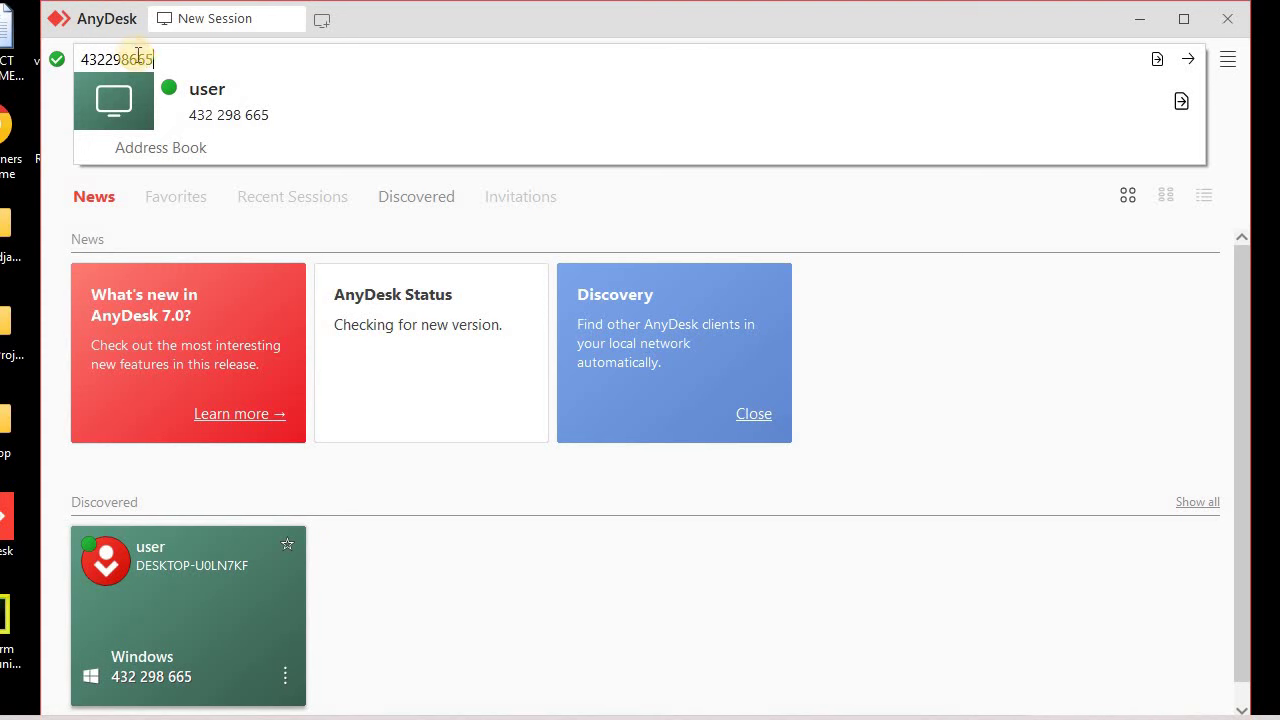
pyautogui.click(177, 63)
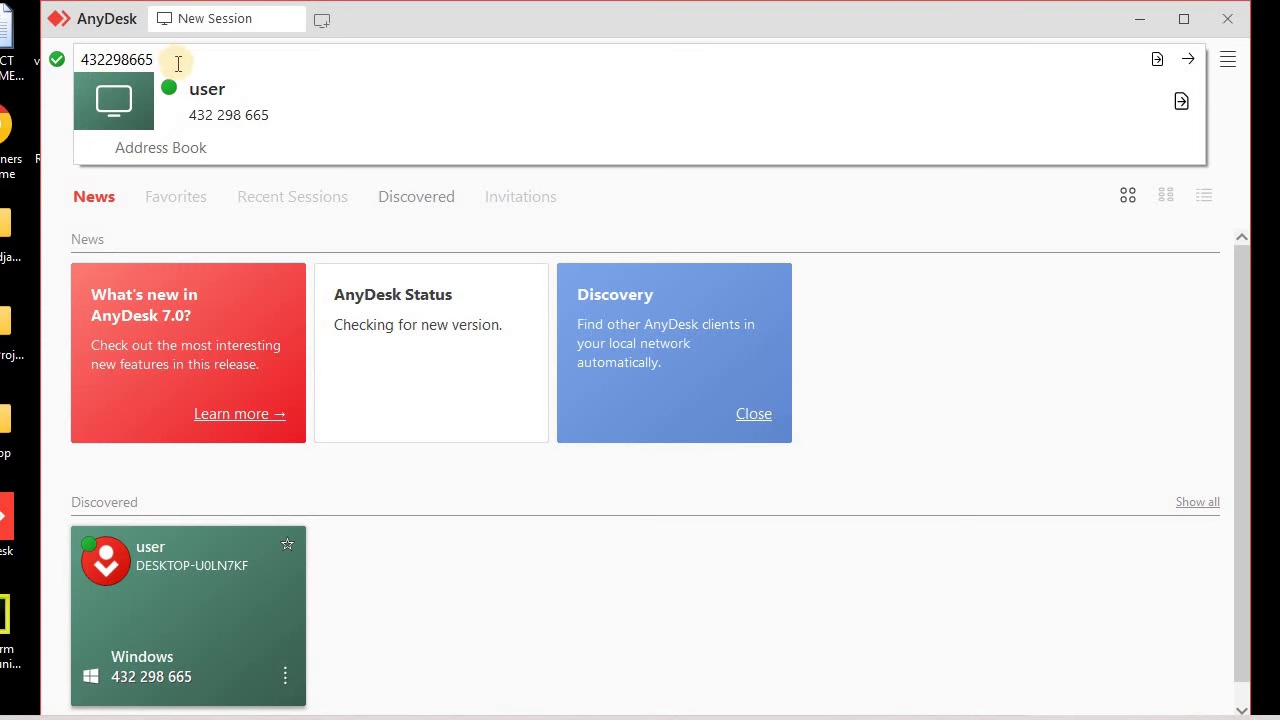
# Connect to the suggested 'user' PC and minimize its chat panel and AnyDesk window.
pyautogui.click(243, 89)
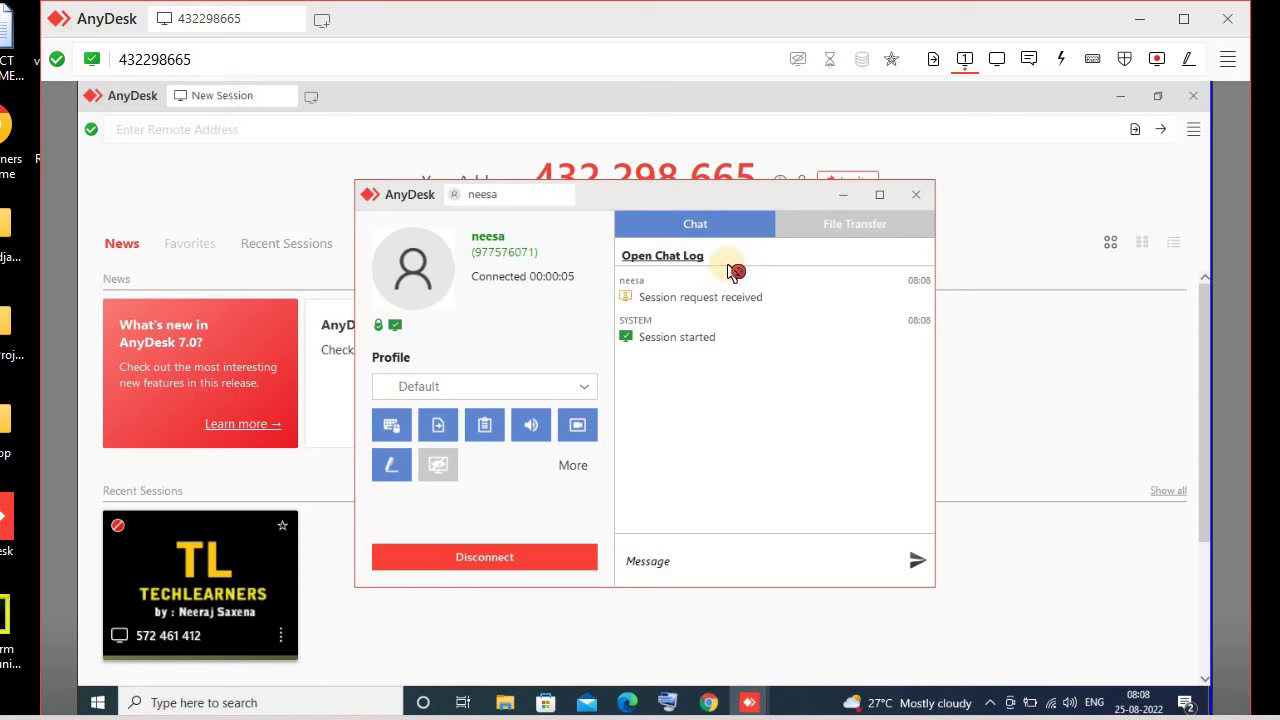
pyautogui.click(844, 190)
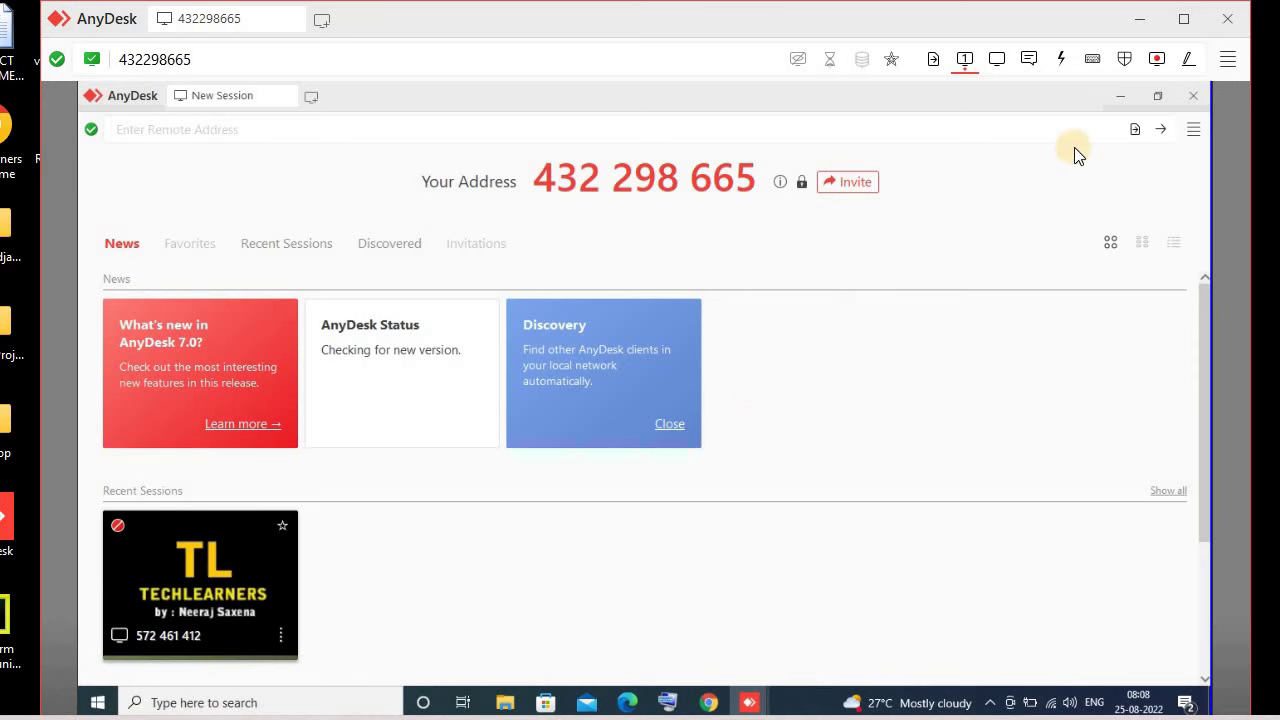
pyautogui.click(1112, 97)
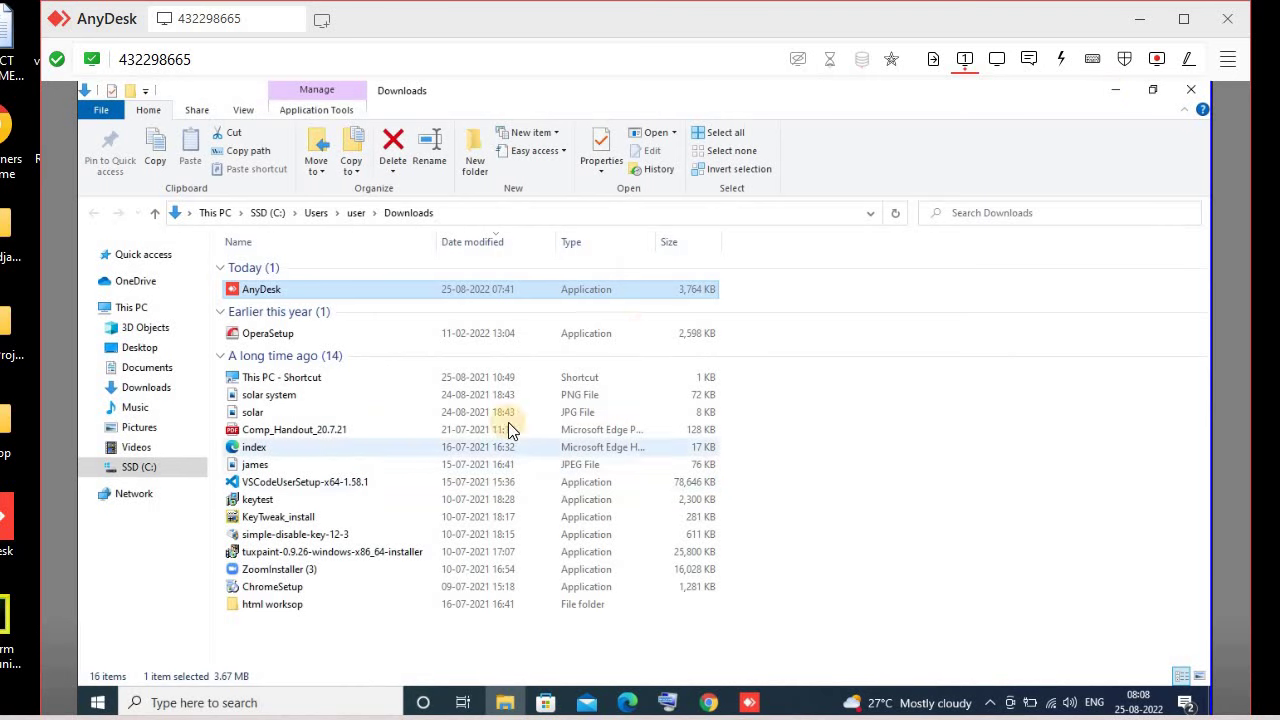
pyautogui.click(1113, 92)
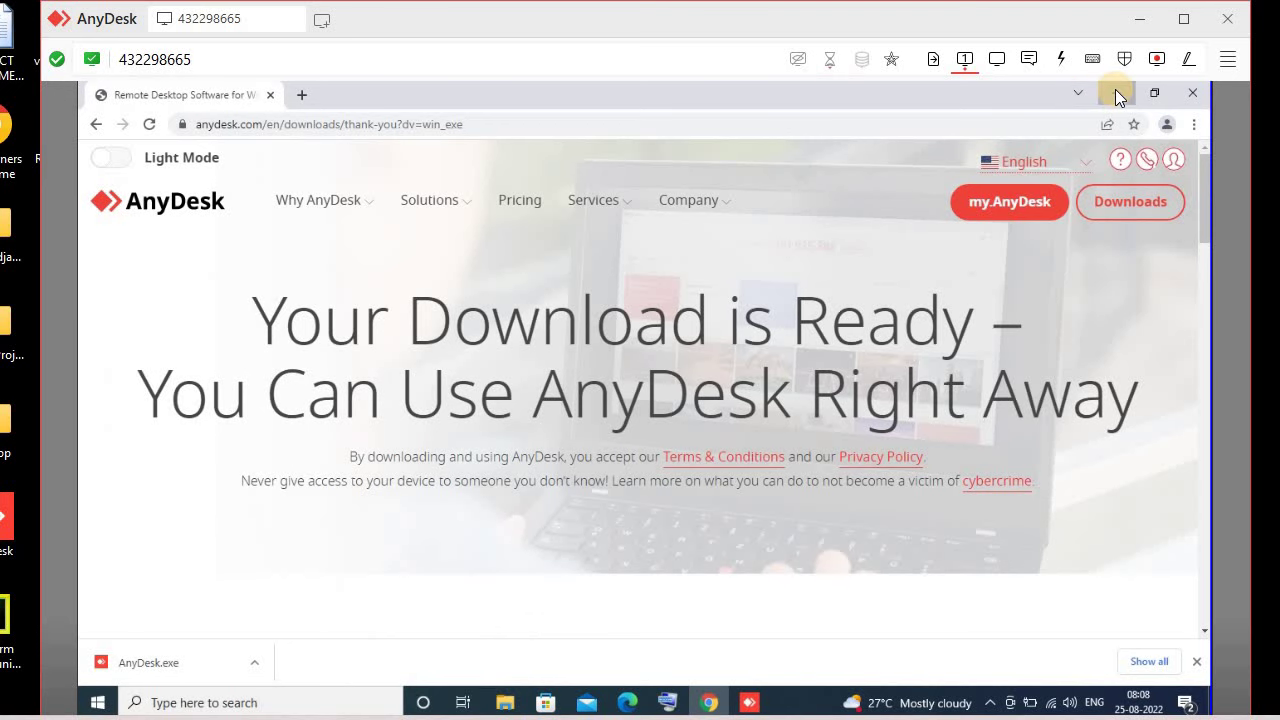
pyautogui.click(1117, 93)
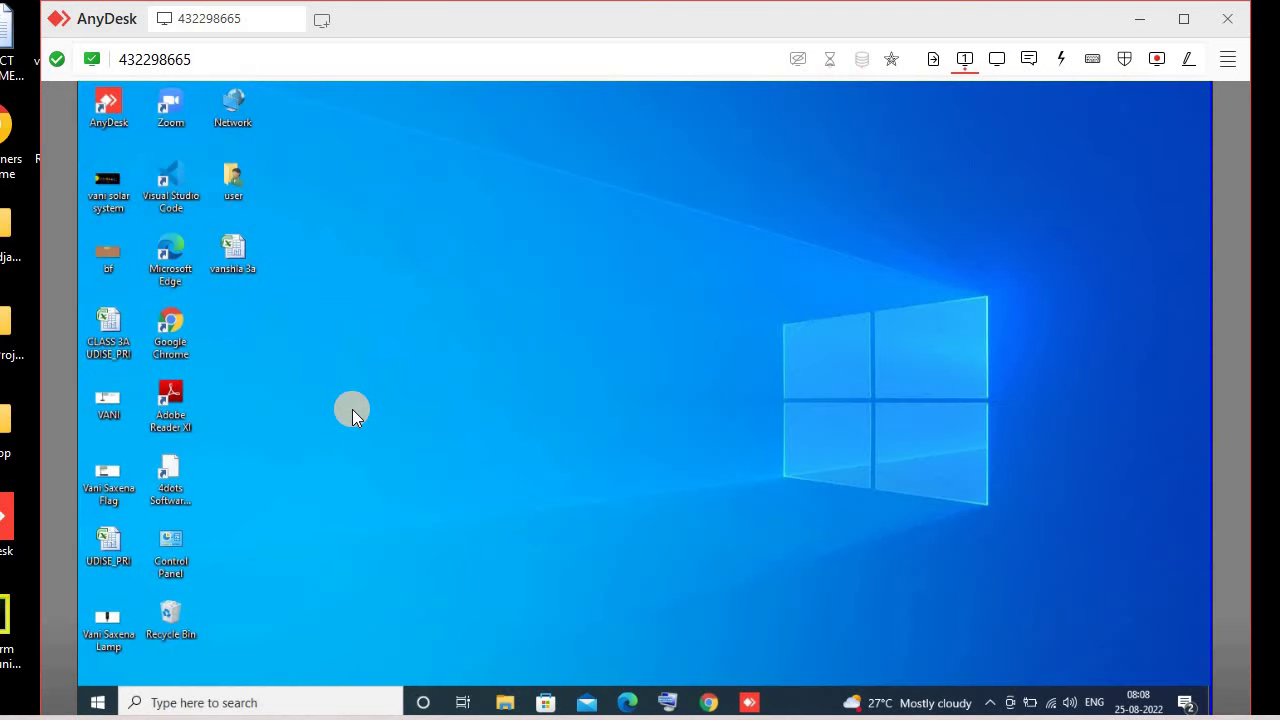
pyautogui.click(1141, 26)
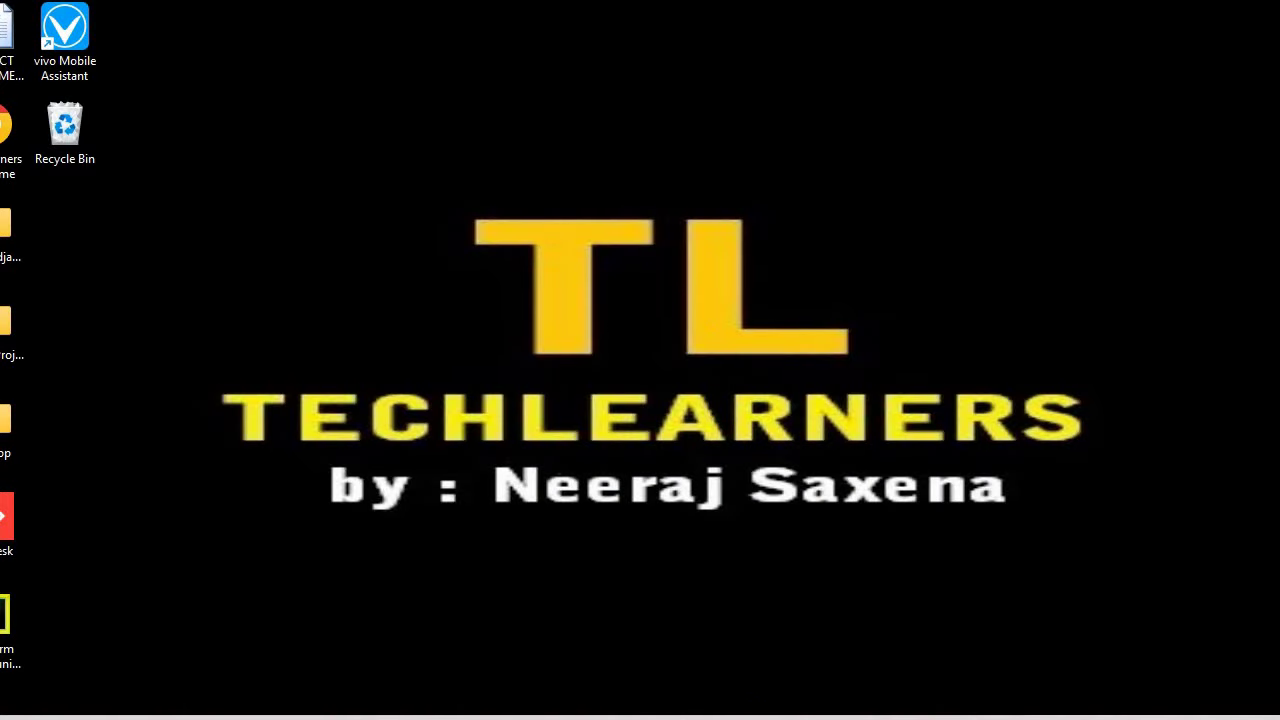
pyautogui.click(745, 716)
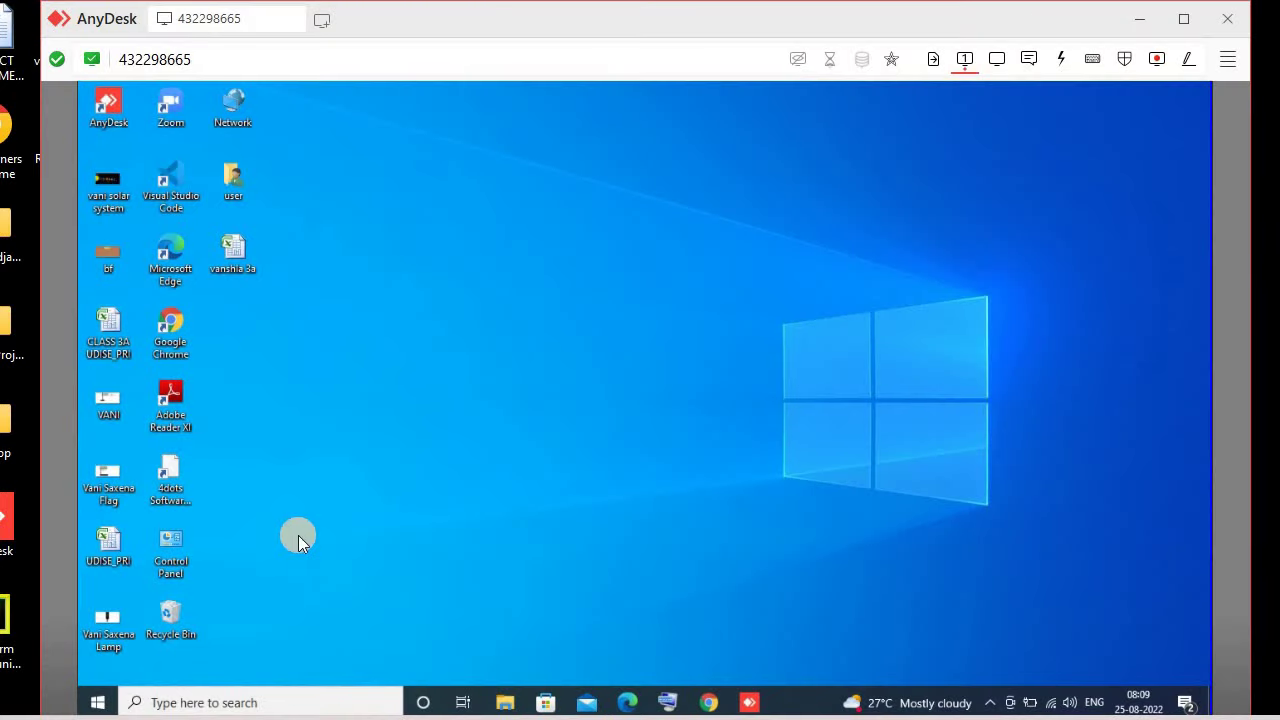
pyautogui.click(92, 697)
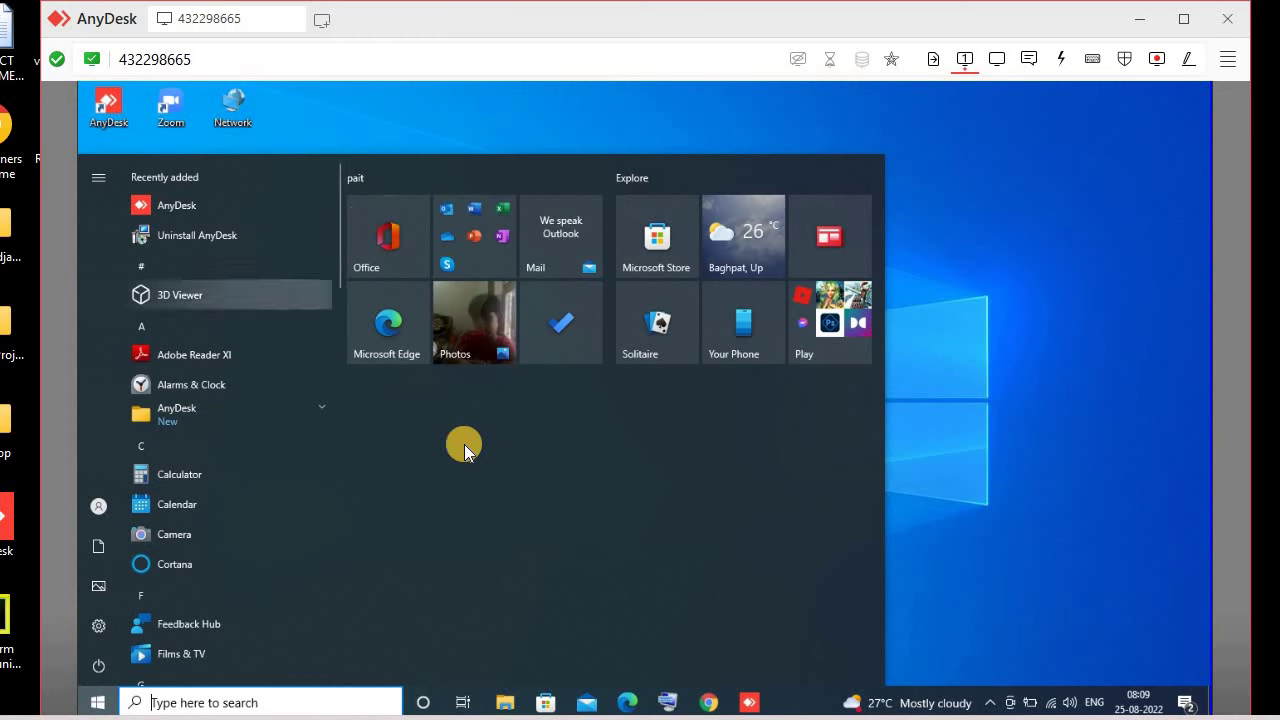
pyautogui.click(100, 702)
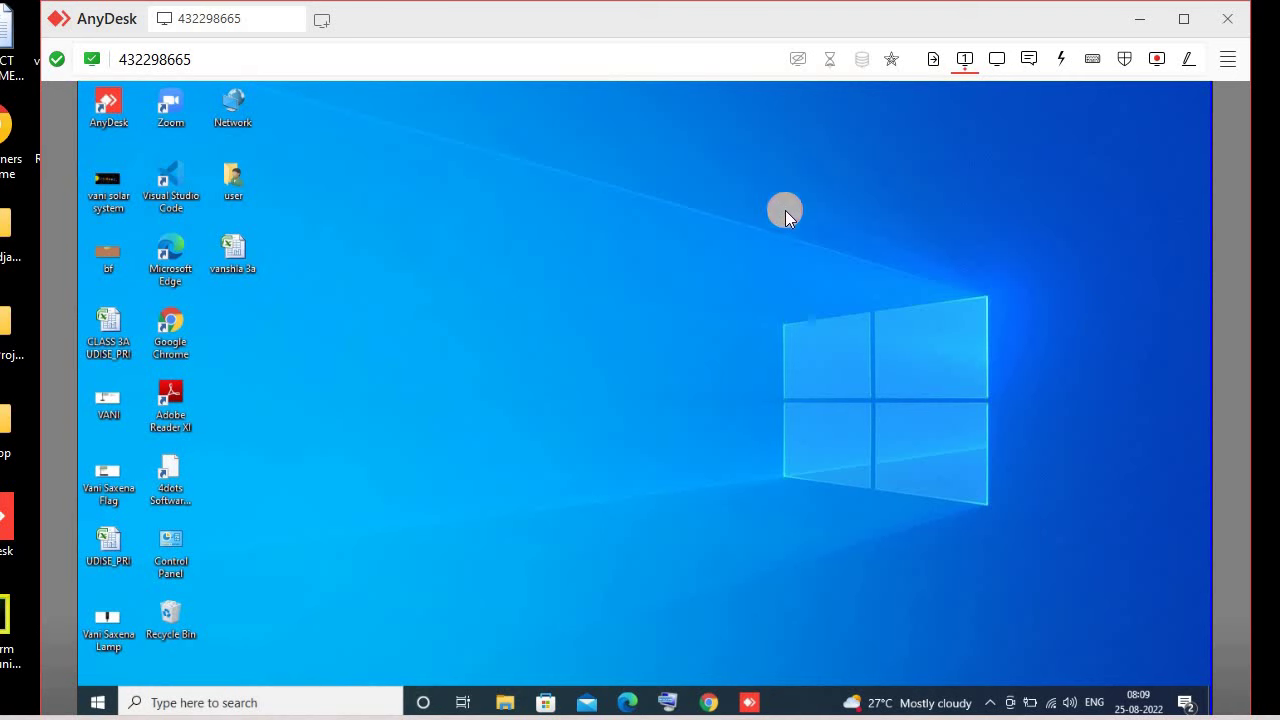
# In Browse Files, send 02 feb bca iv.png (899.55 KiB) to the remote Documents folder.
pyautogui.click(934, 63)
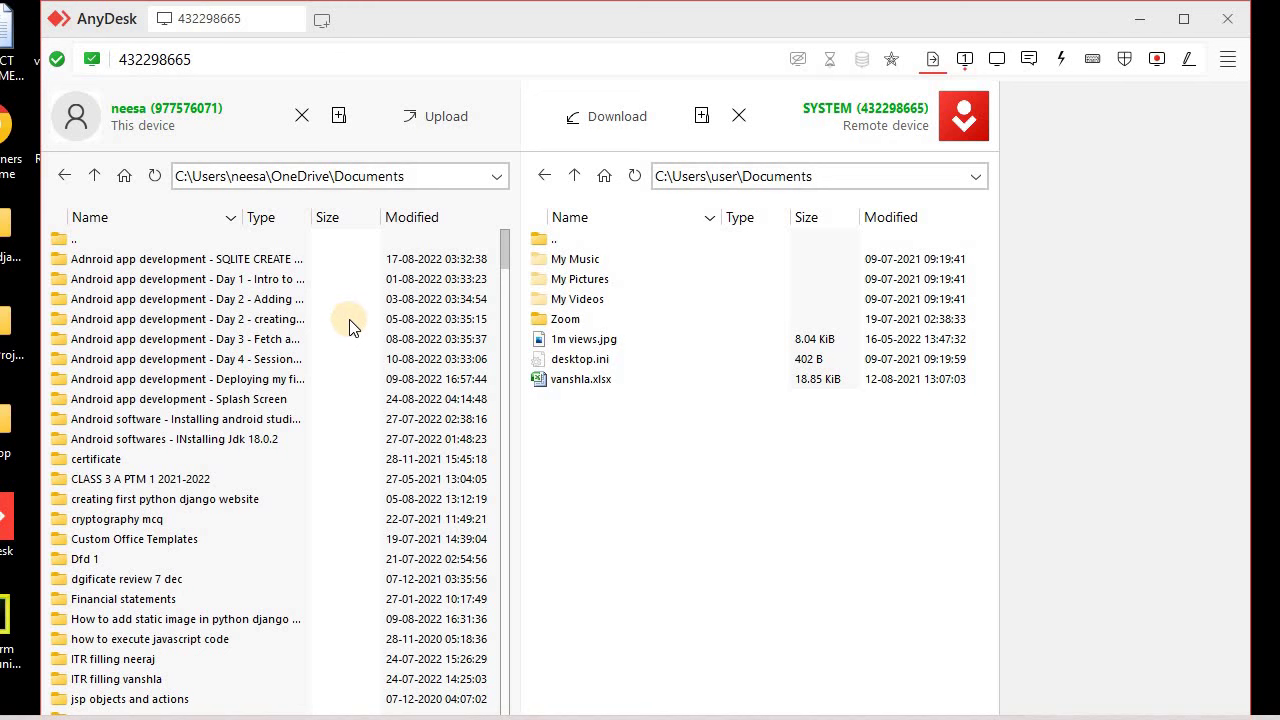
pyautogui.moveTo(507, 246); pyautogui.dragTo(504, 311)
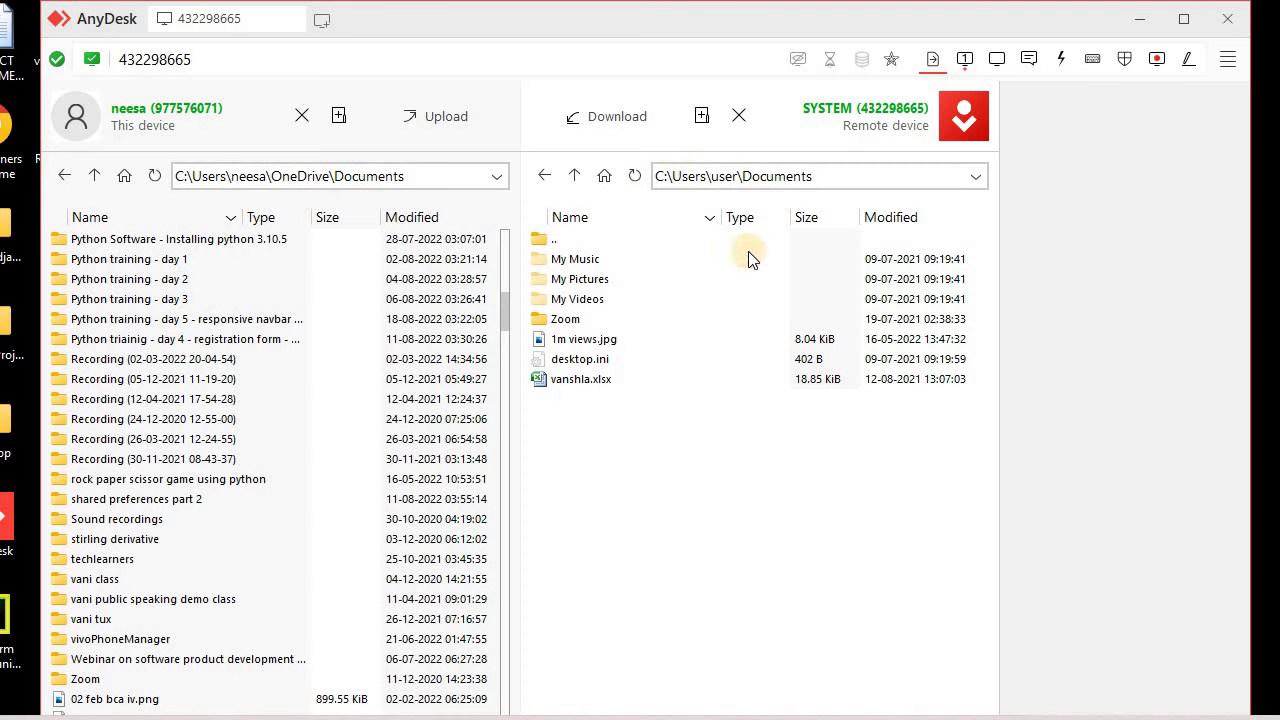
pyautogui.moveTo(506, 313); pyautogui.dragTo(507, 339)
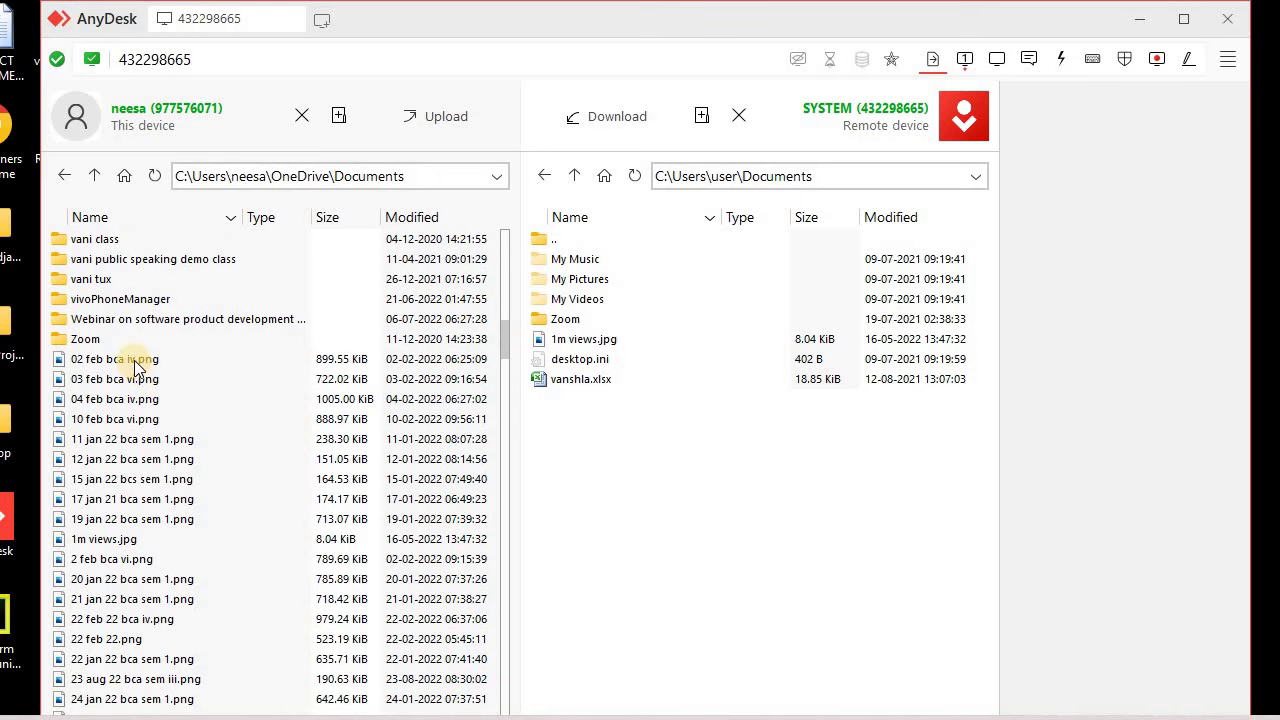
pyautogui.click(137, 366)
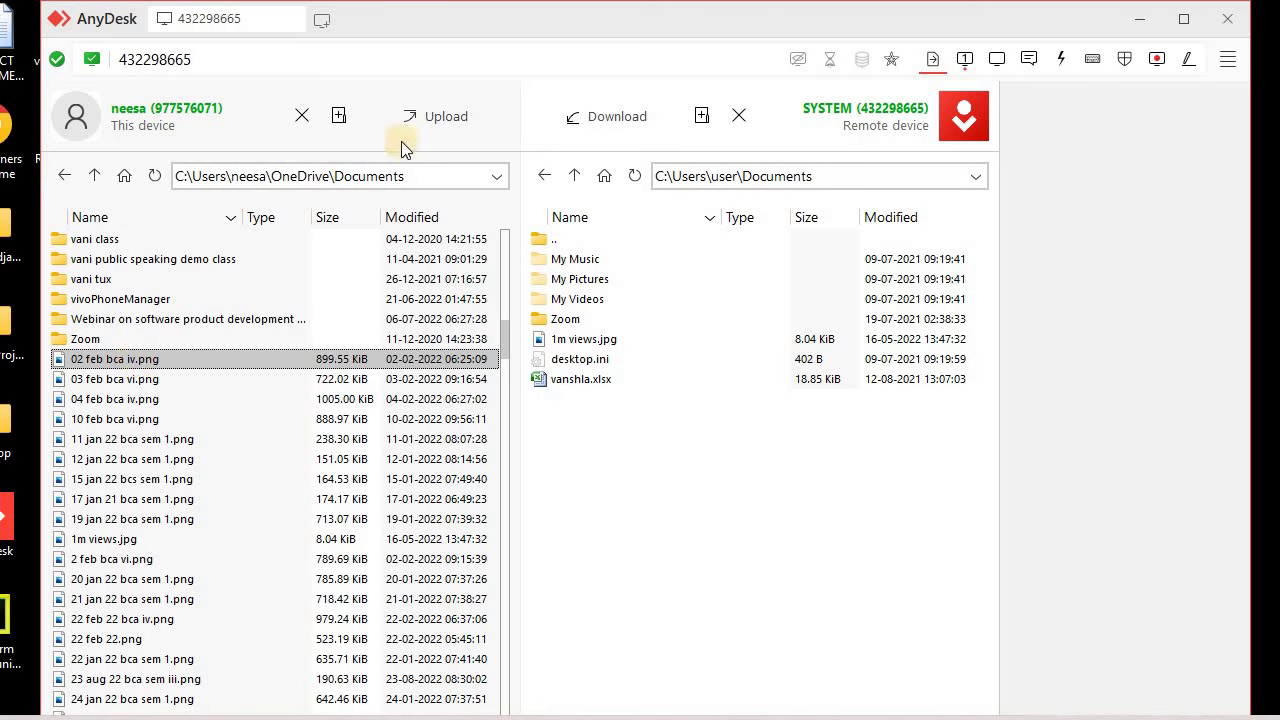
pyautogui.click(443, 114)
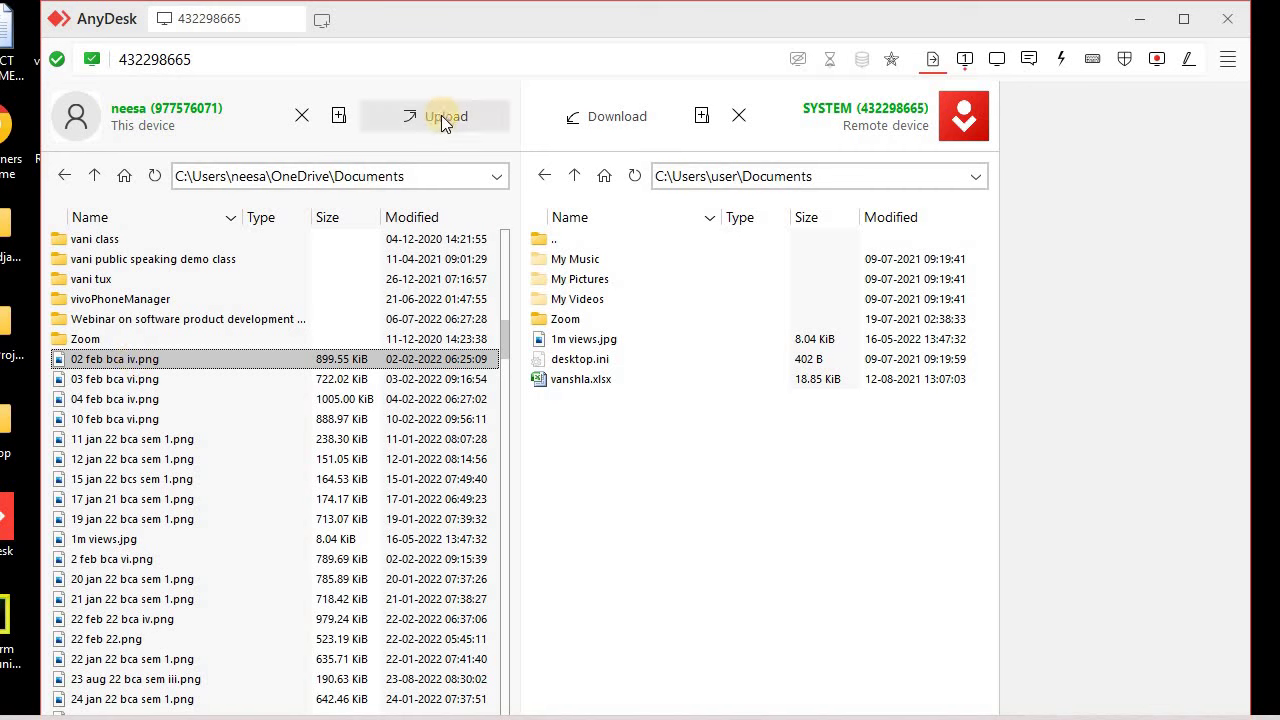
pyautogui.click(441, 115)
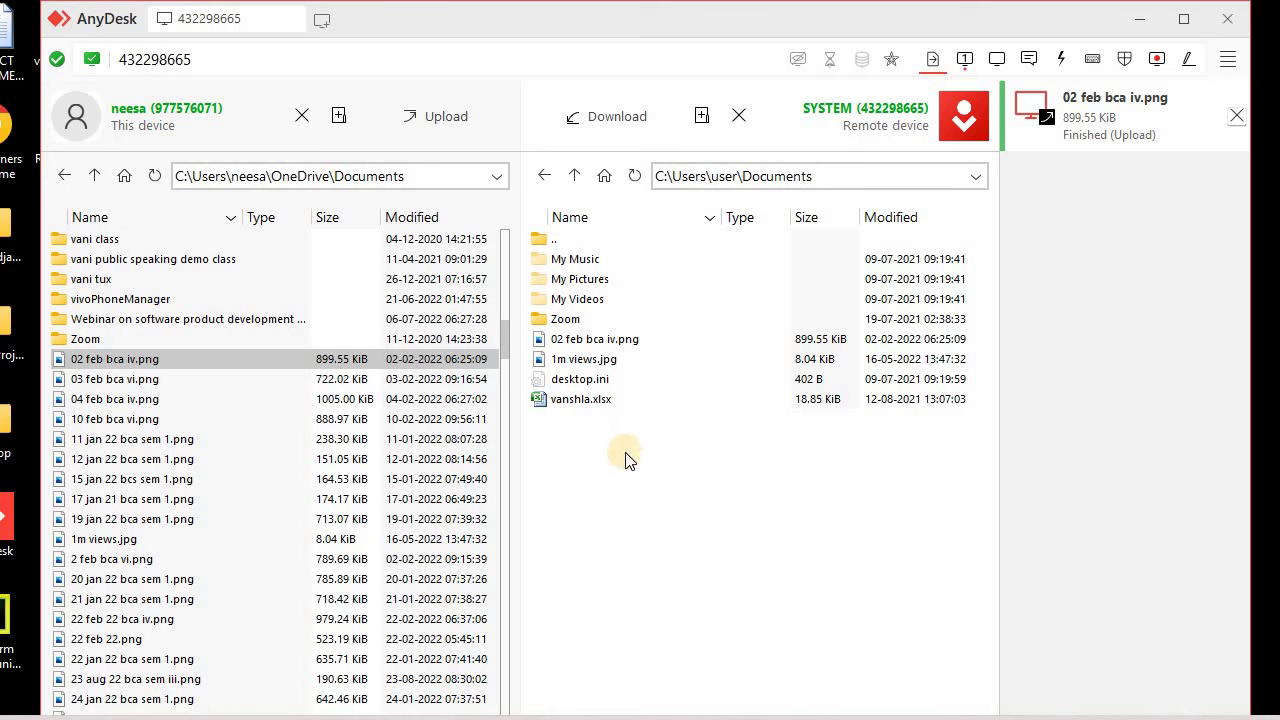
# Download vanshla.xlsx (18.85 KiB) from the remote pane and locate it in local Documents.
pyautogui.click(605, 404)
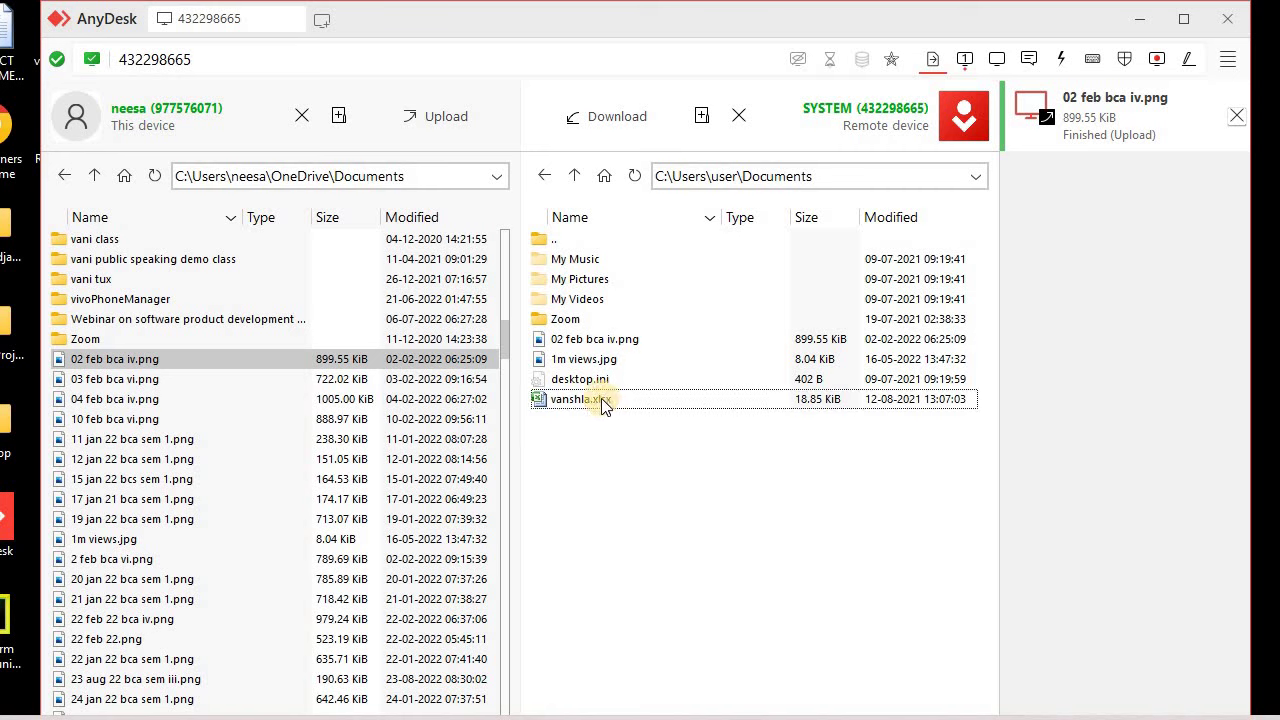
pyautogui.click(600, 404)
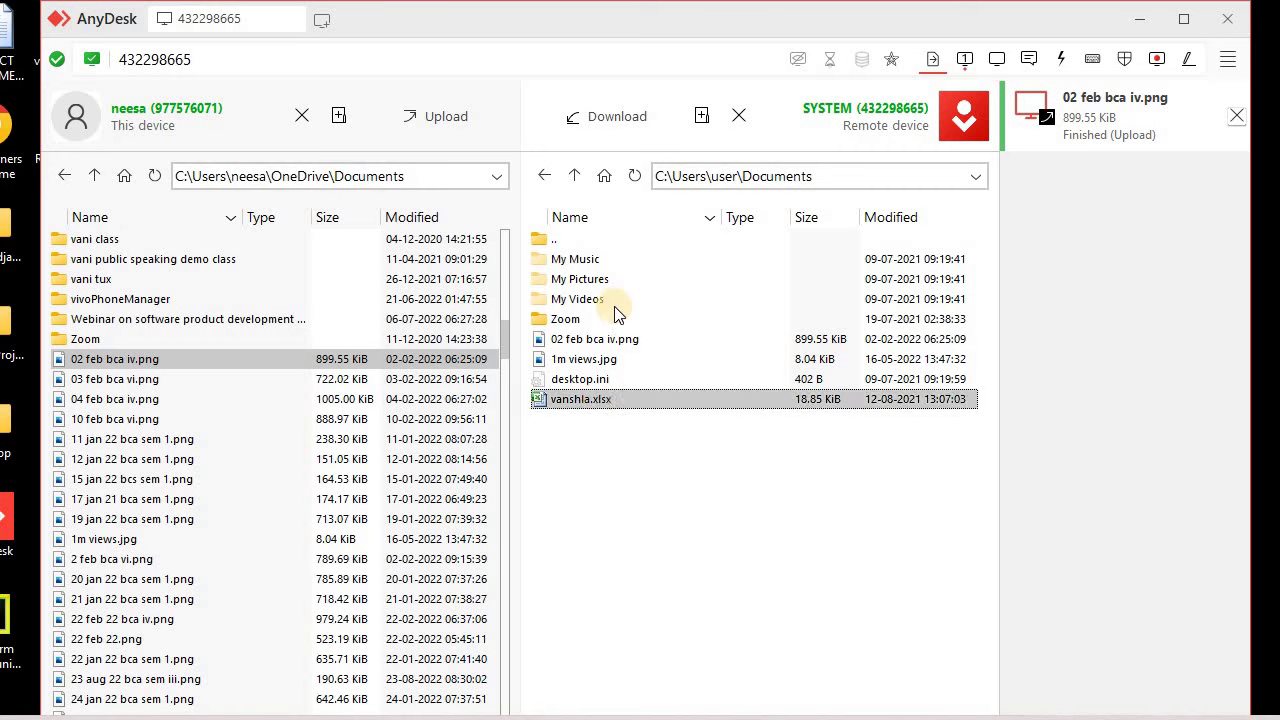
pyautogui.click(622, 119)
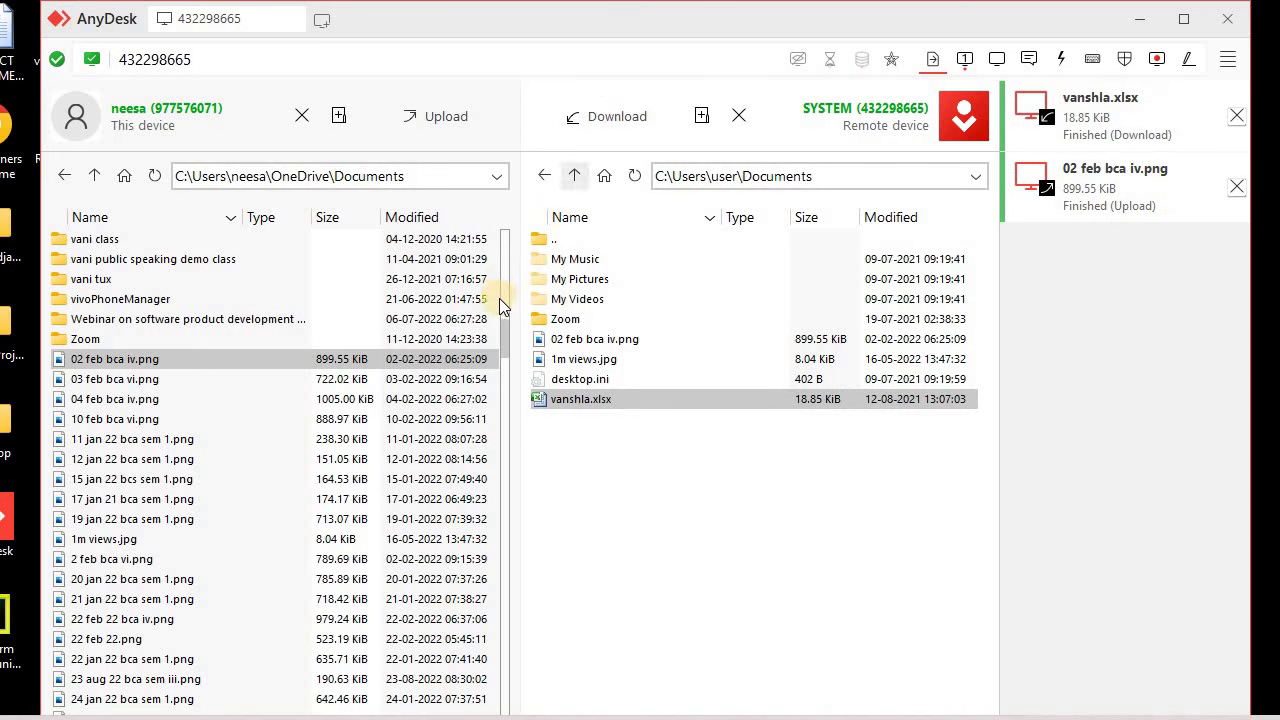
pyautogui.scroll(-1, 508, 594)
pyautogui.scroll(-20, 508, 594)
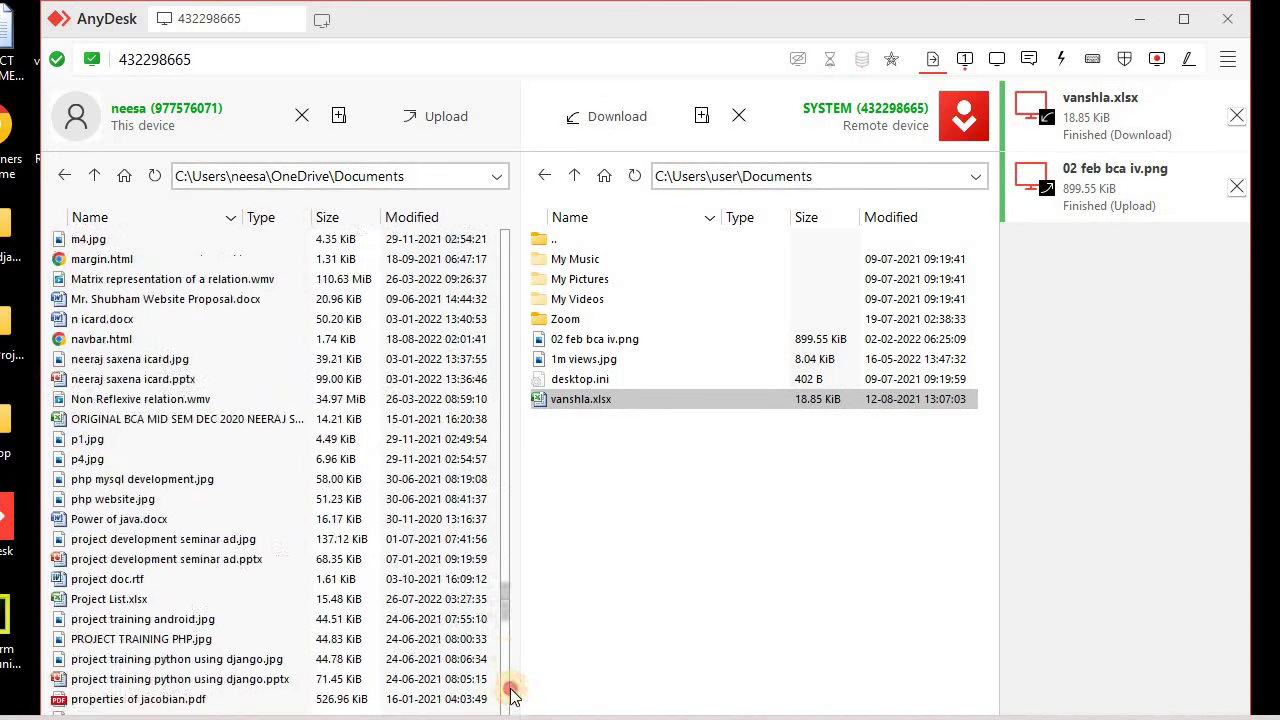
pyautogui.scroll(-8, 517, 652)
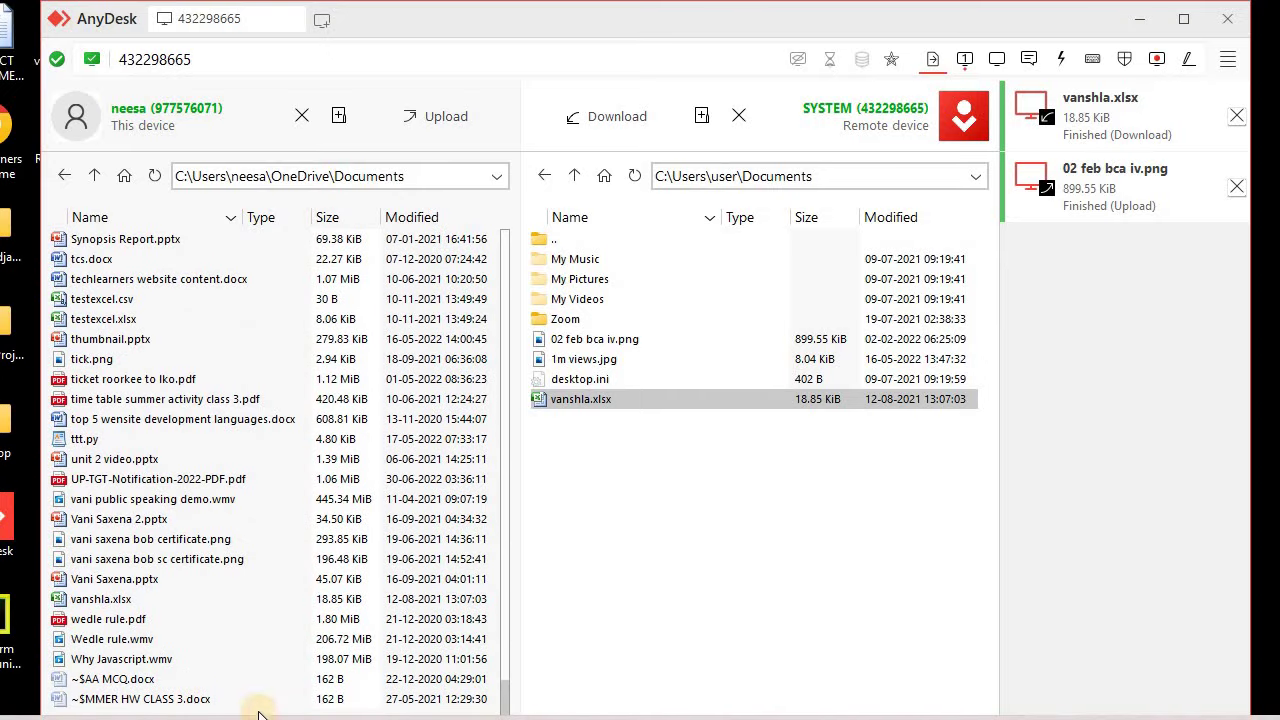
pyautogui.click(127, 603)
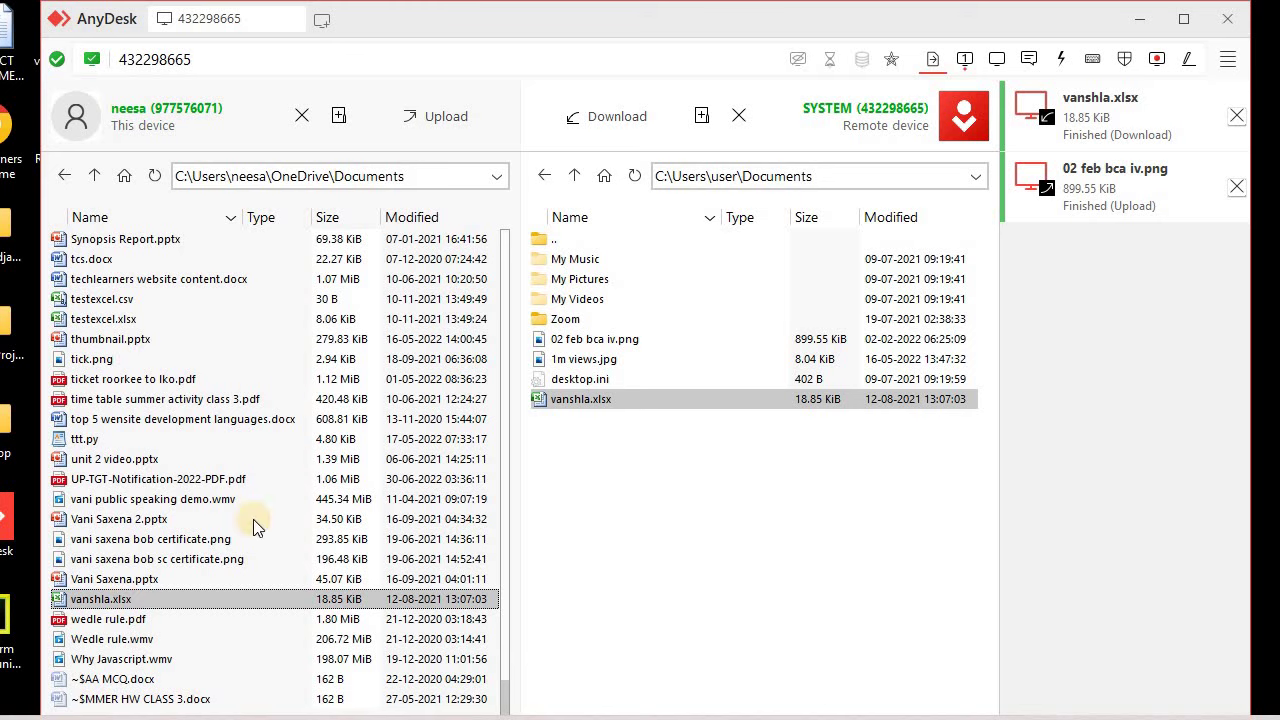
# Close file transfer and show the Display settings with Shrink view mode and Quality.
pyautogui.click(966, 60)
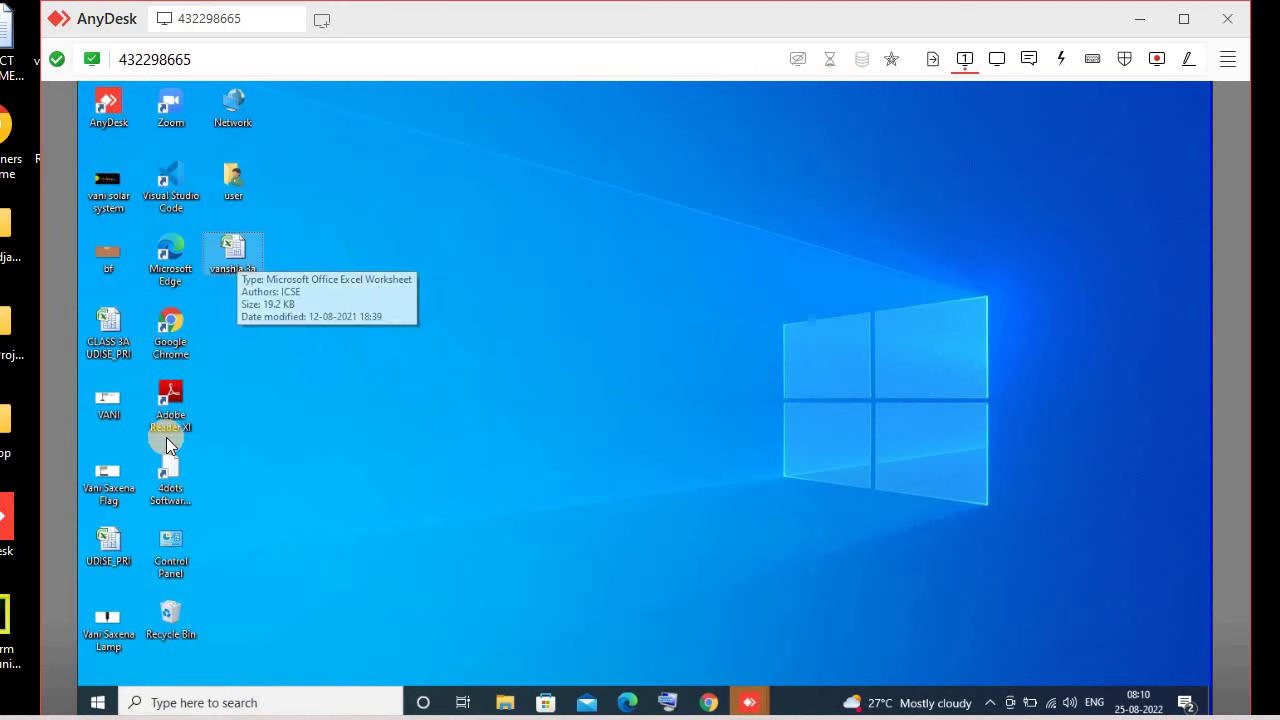
pyautogui.click(1003, 66)
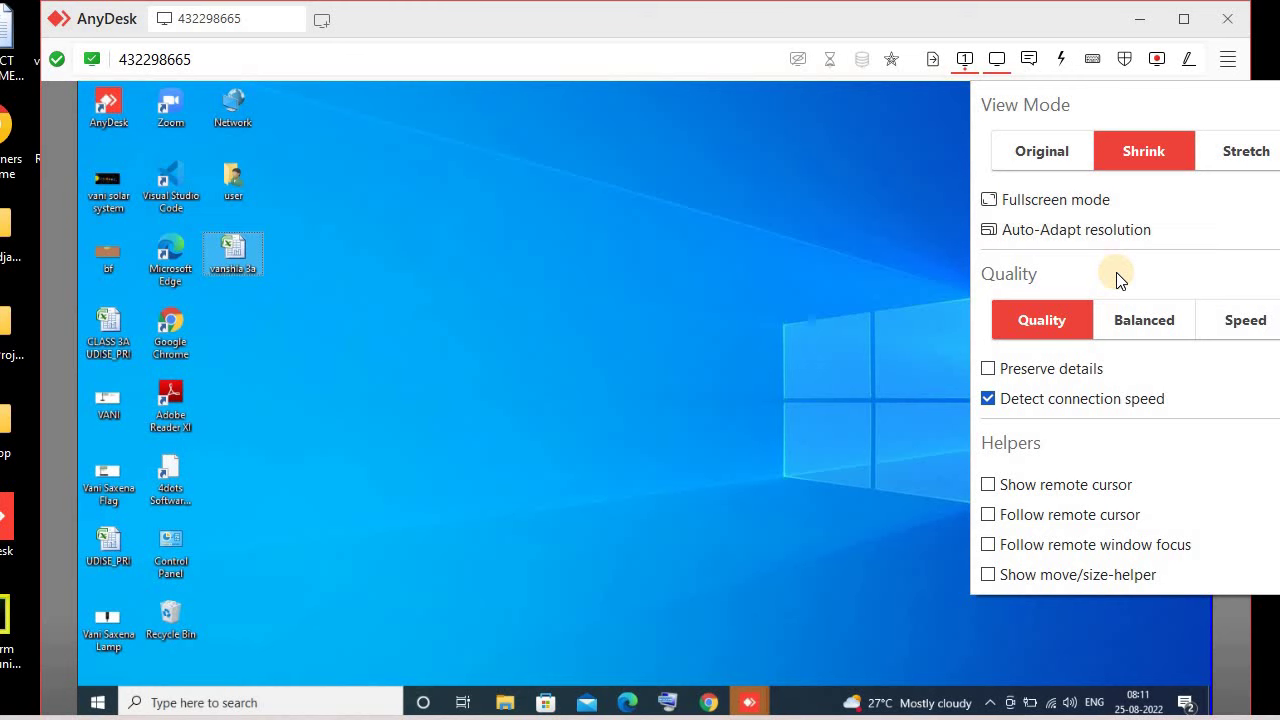
# Send the chat message 'hello' to the remote PC.
pyautogui.click(1028, 59)
pyautogui.click(1028, 59)
pyautogui.click(1028, 59)
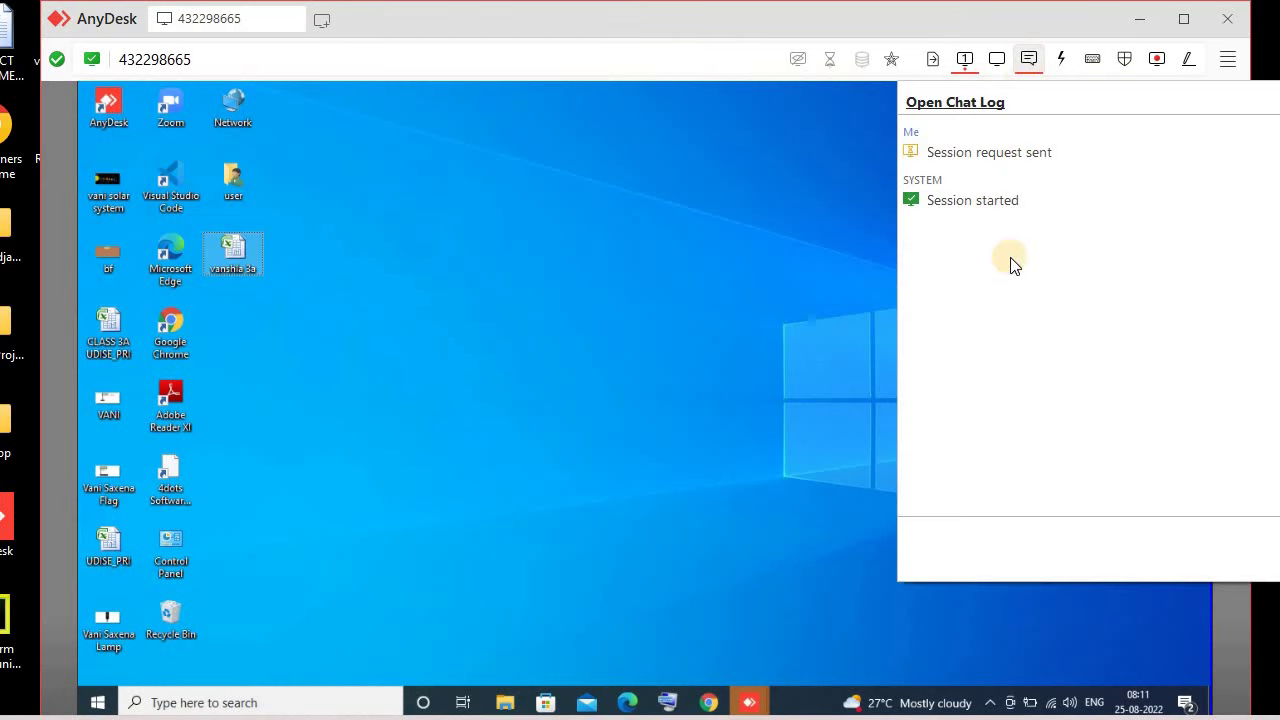
pyautogui.click(944, 552)
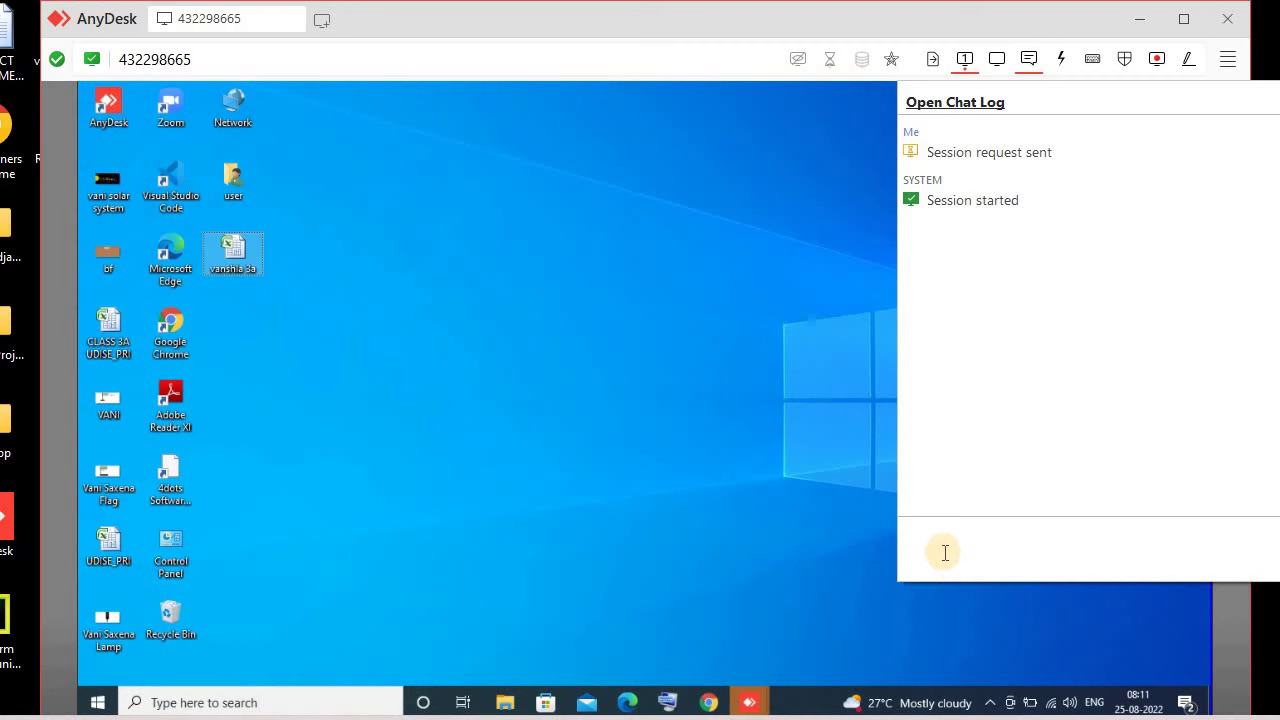
pyautogui.write('hello')
pyautogui.press('Return')
pyautogui.click(752, 700)
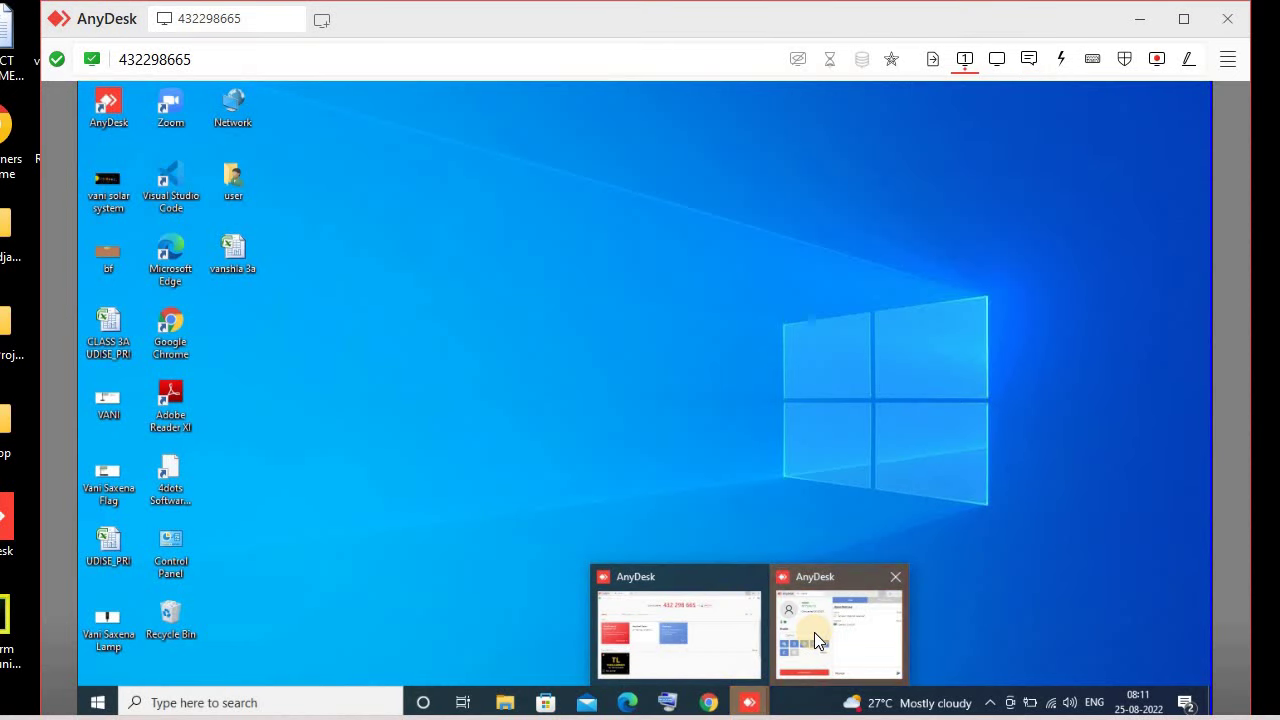
# Restore the remote AnyDesk window, send the chat message 'my host', then close the chat panel.
pyautogui.click(814, 632)
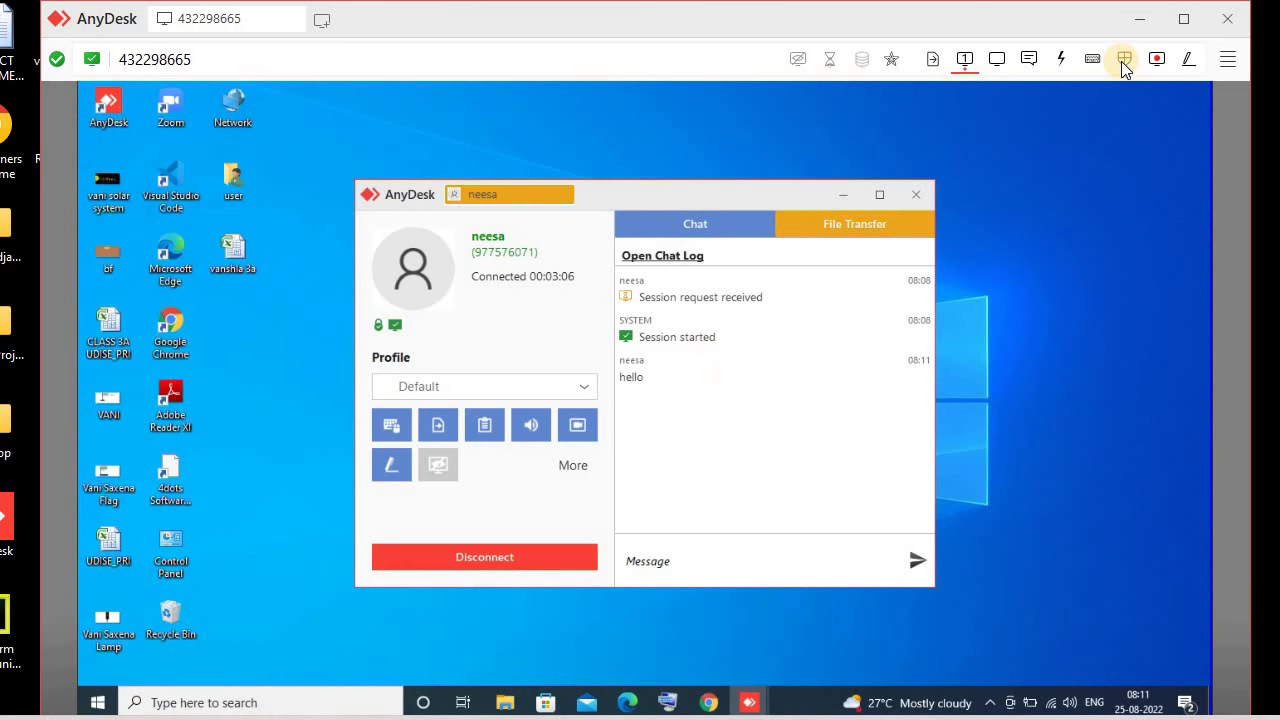
pyautogui.click(1030, 60)
pyautogui.click(994, 563)
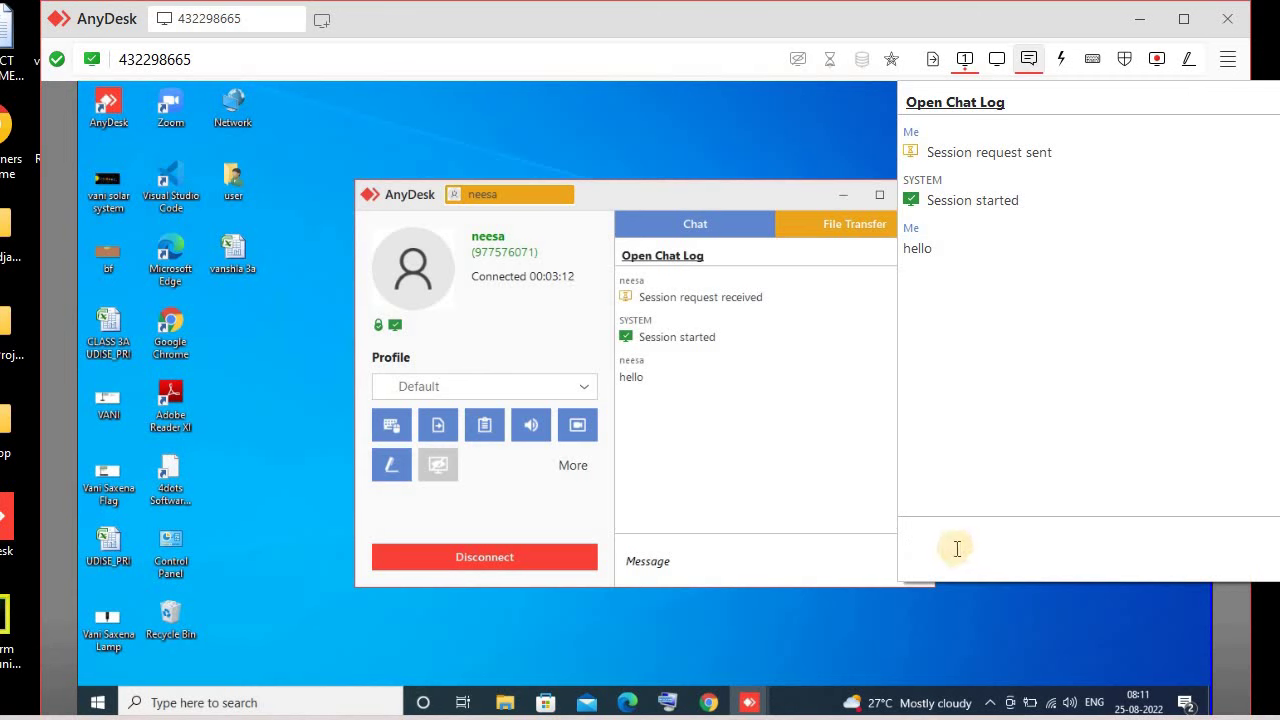
pyautogui.write('my host')
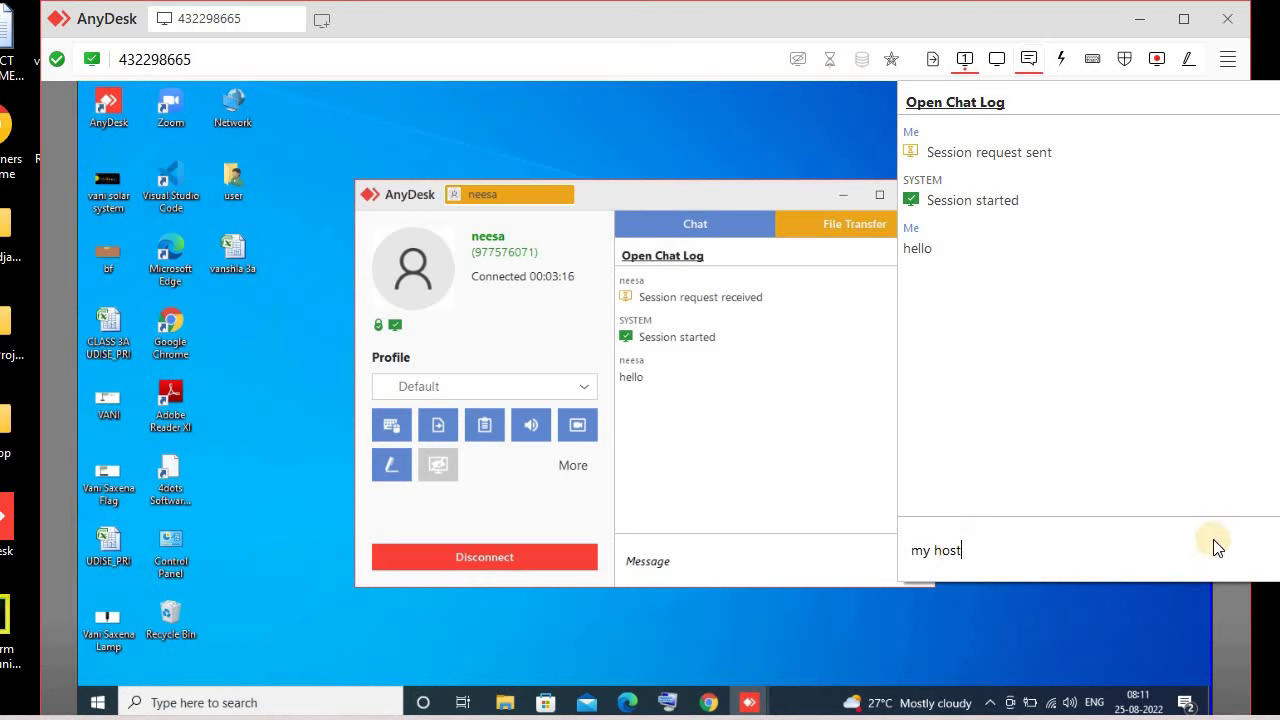
pyautogui.press('Return')
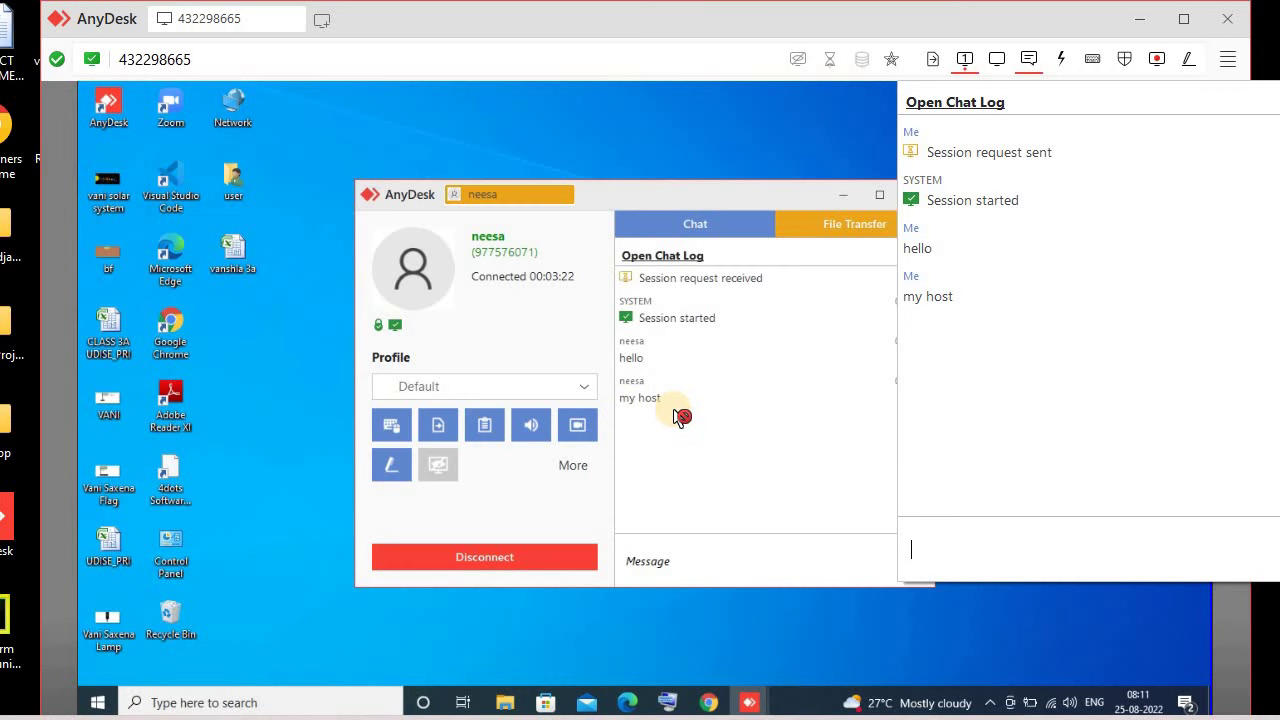
pyautogui.click(665, 568)
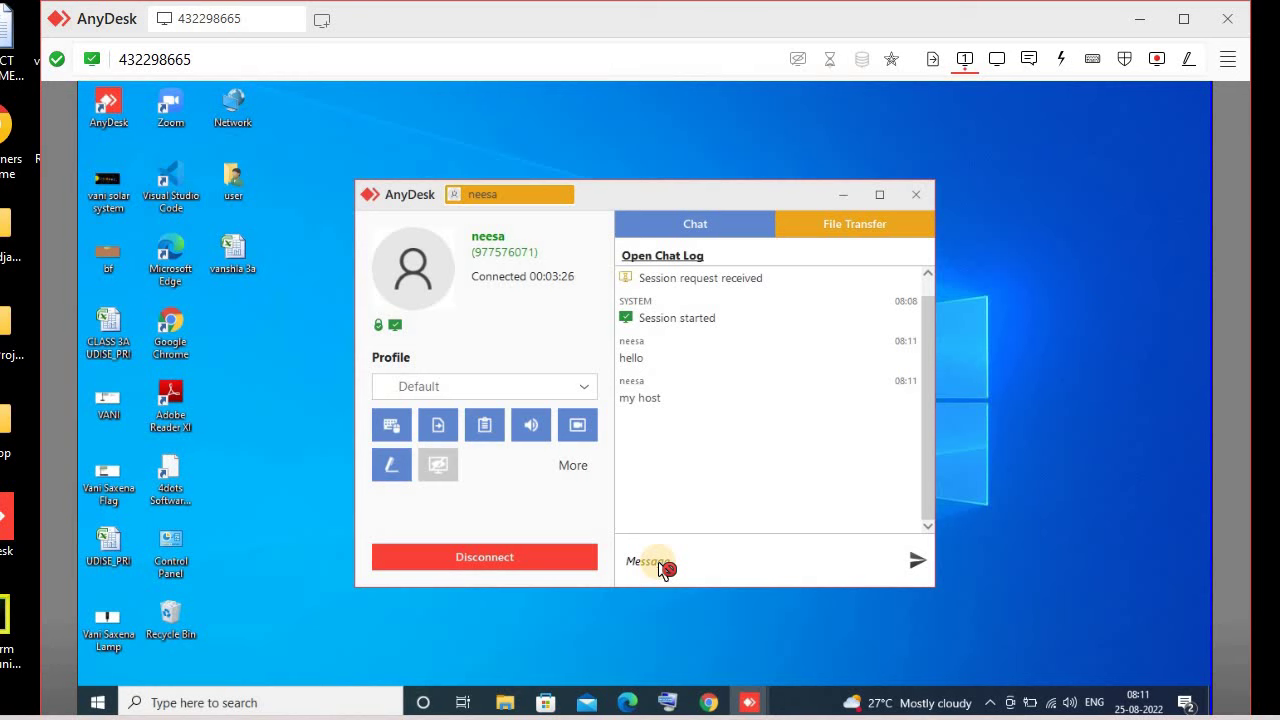
# Start session recording, turn on the whiteboard tools, and show the main menu with Settings and Session Recordings.
pyautogui.click(1063, 59)
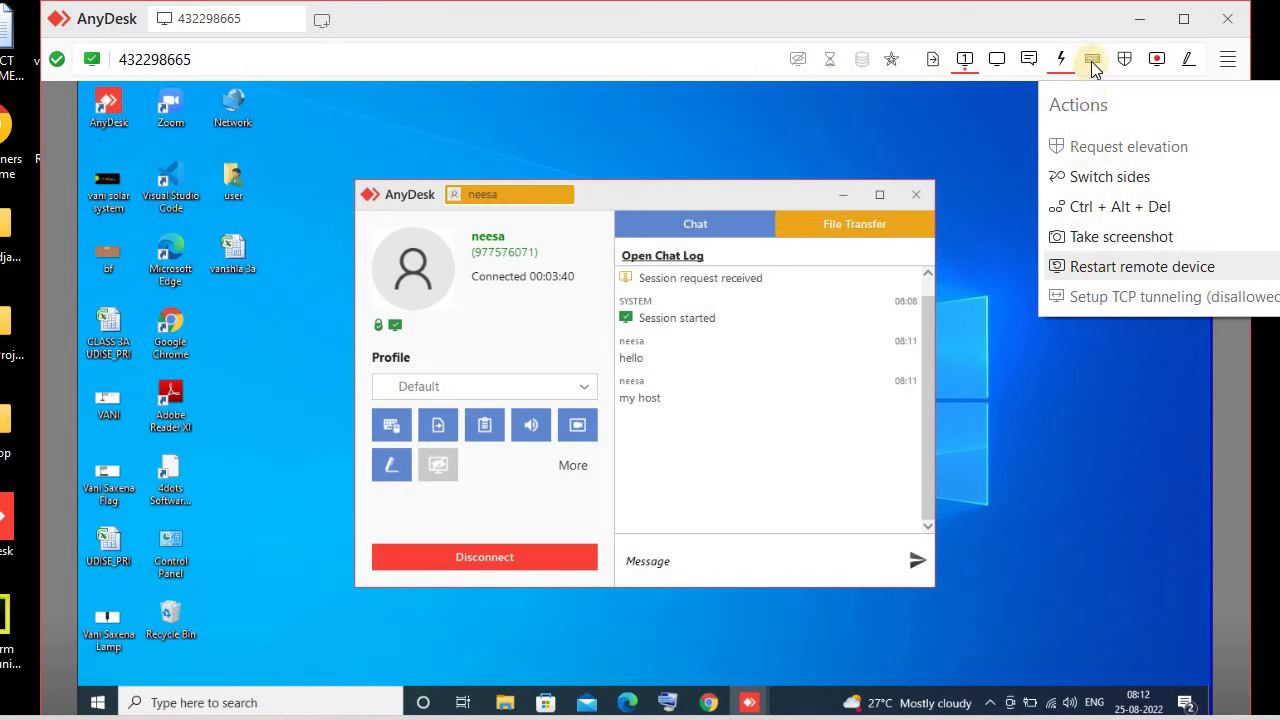
pyautogui.click(1124, 59)
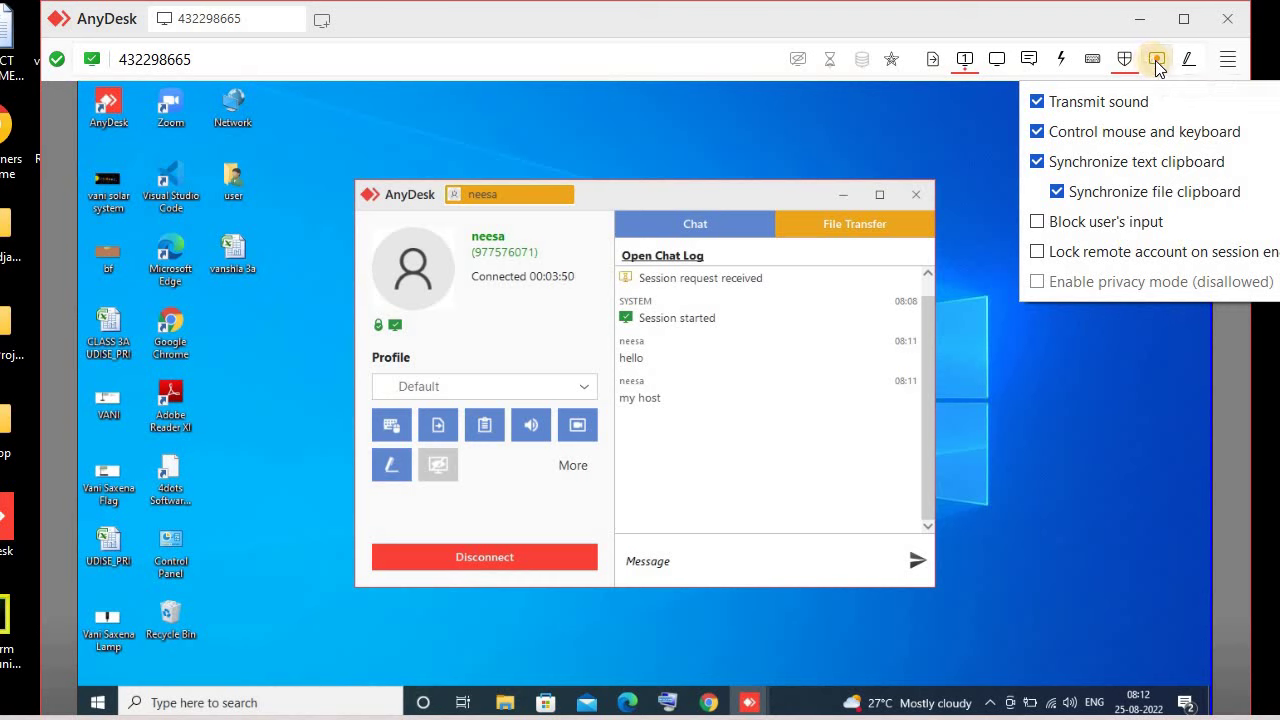
pyautogui.click(958, 174)
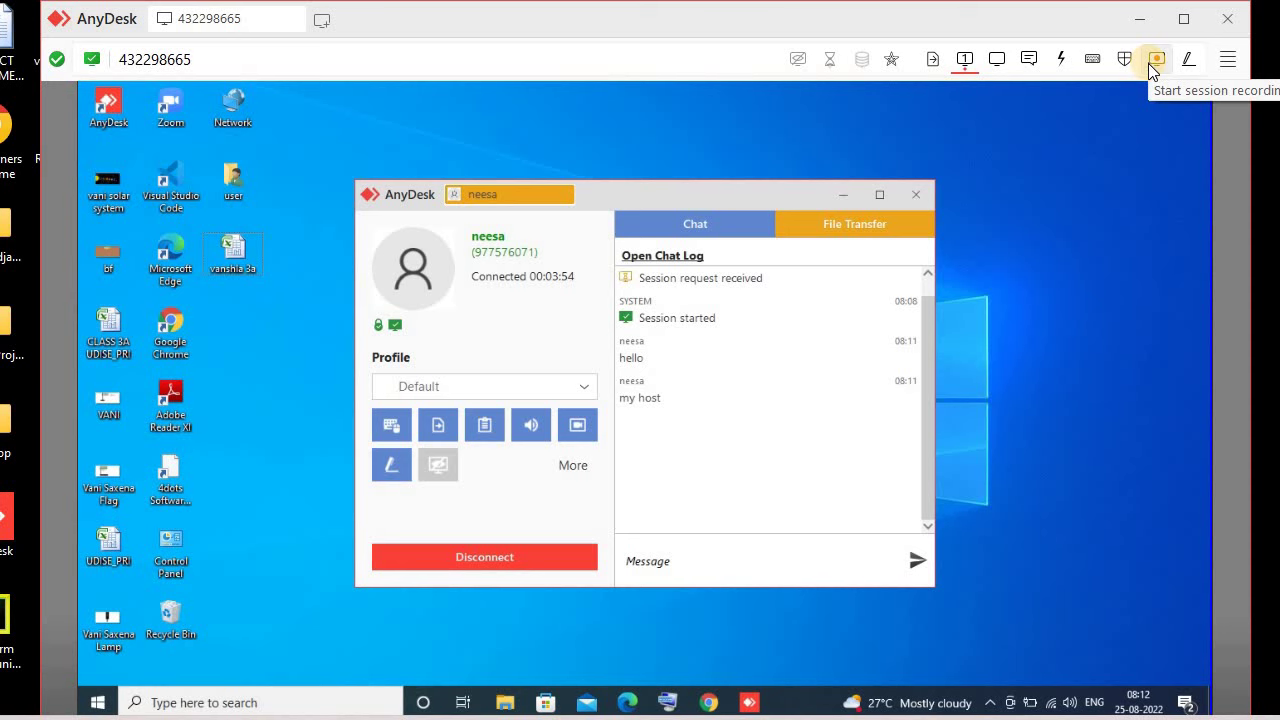
pyautogui.click(1152, 62)
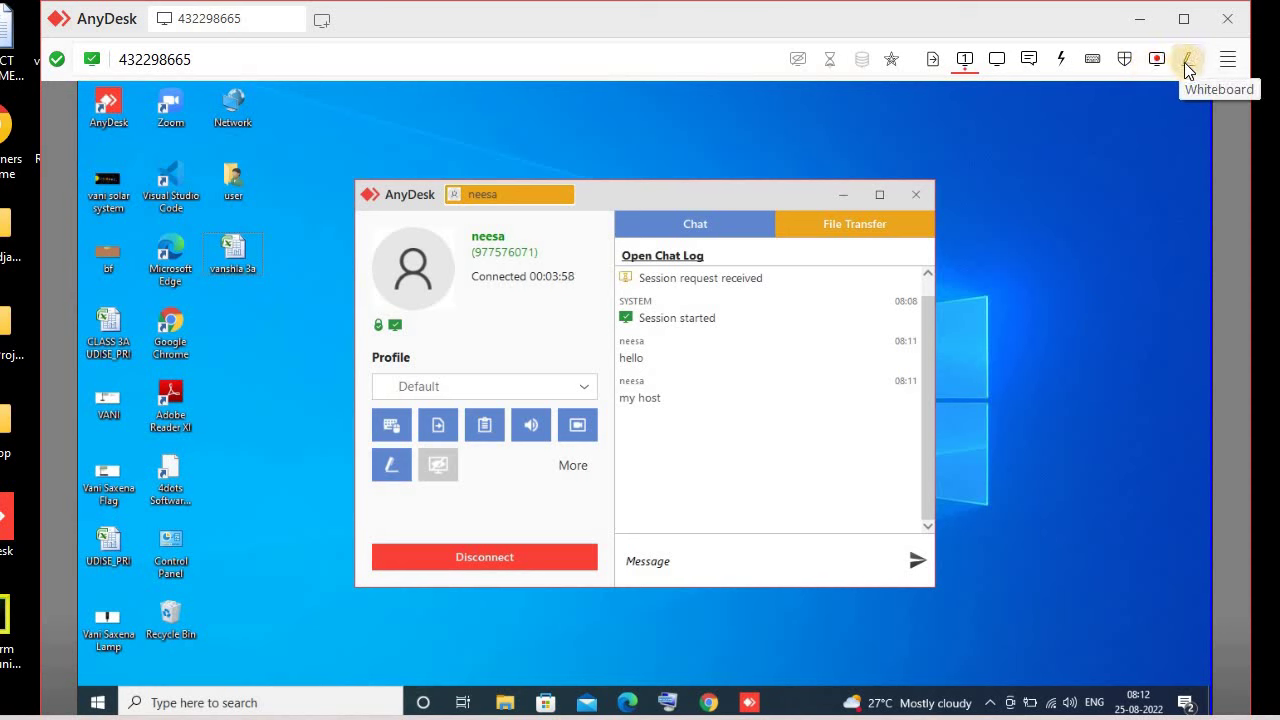
pyautogui.click(1185, 60)
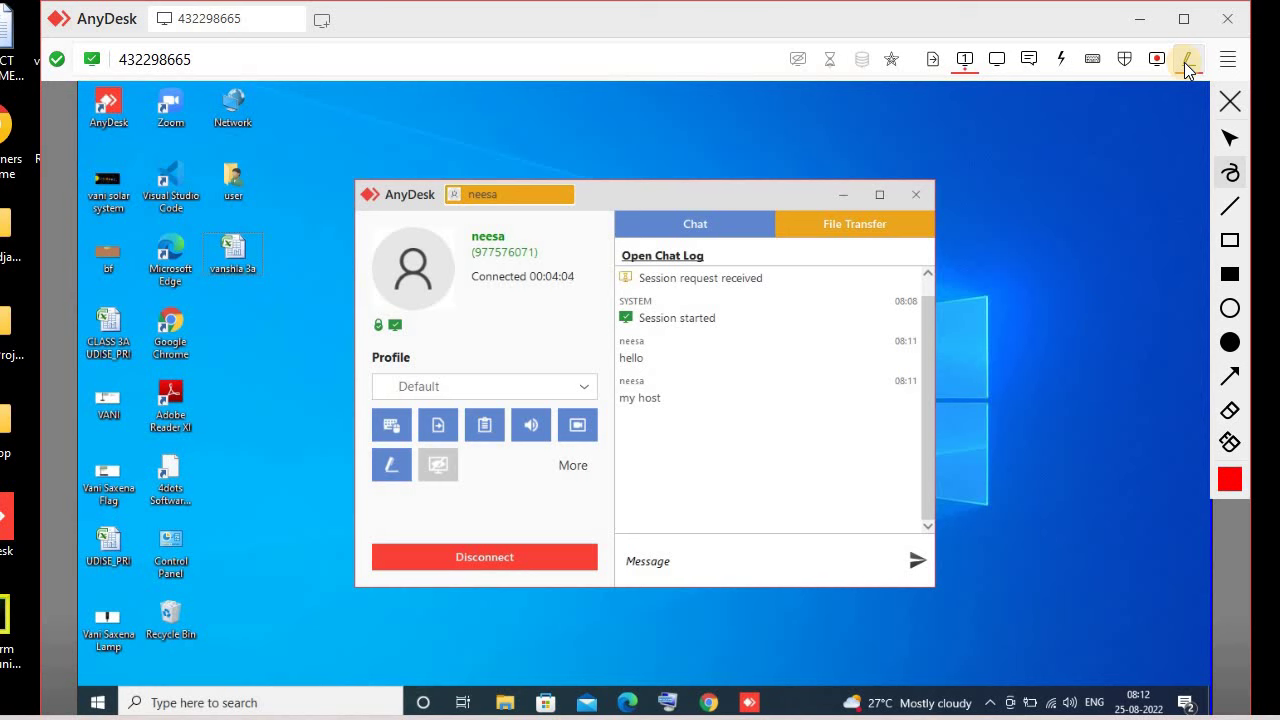
pyautogui.click(1226, 61)
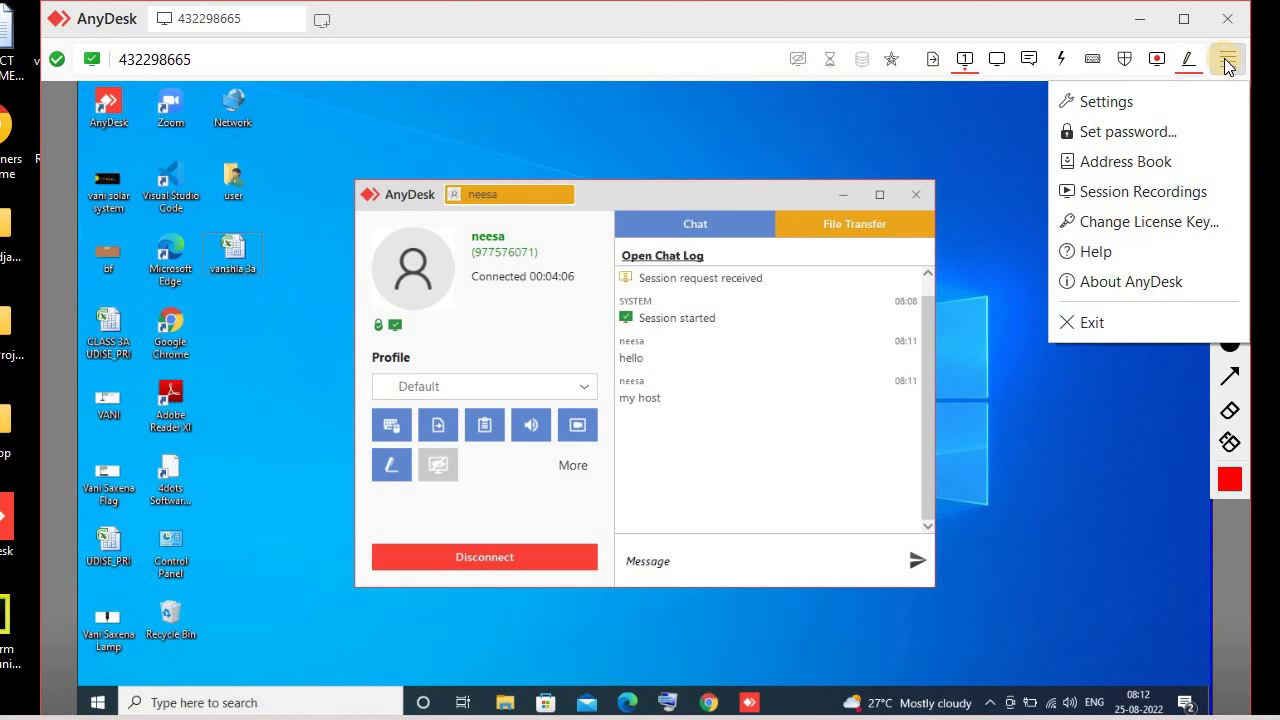